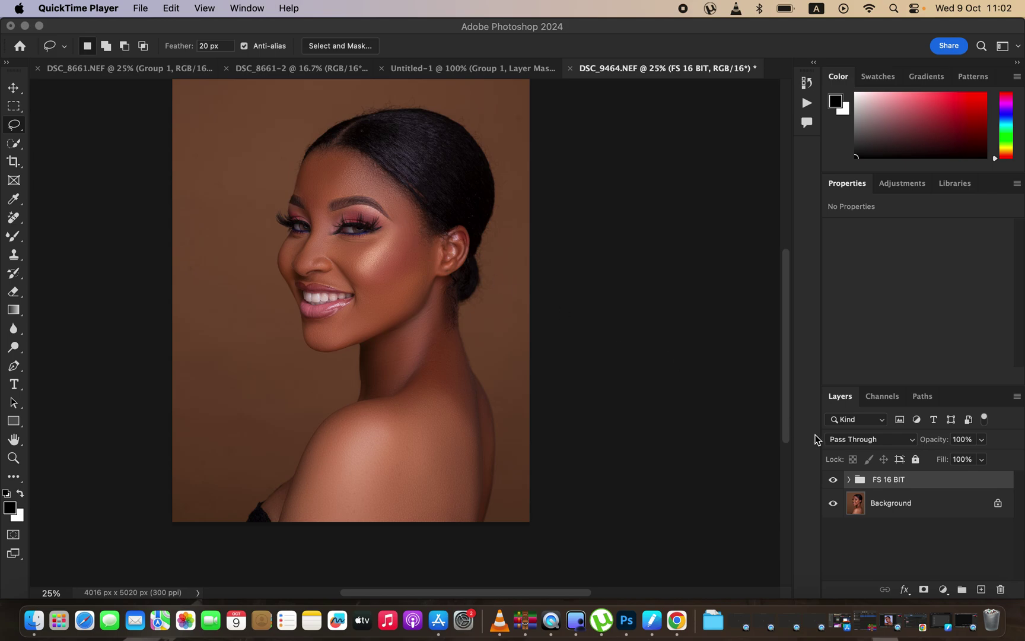
- Toggle the visibility of the FS 16 BIT group to compare the portrait with and without the retouching
click(832, 486)
click(833, 481)
click(833, 482)
click(833, 481)
click(834, 481)
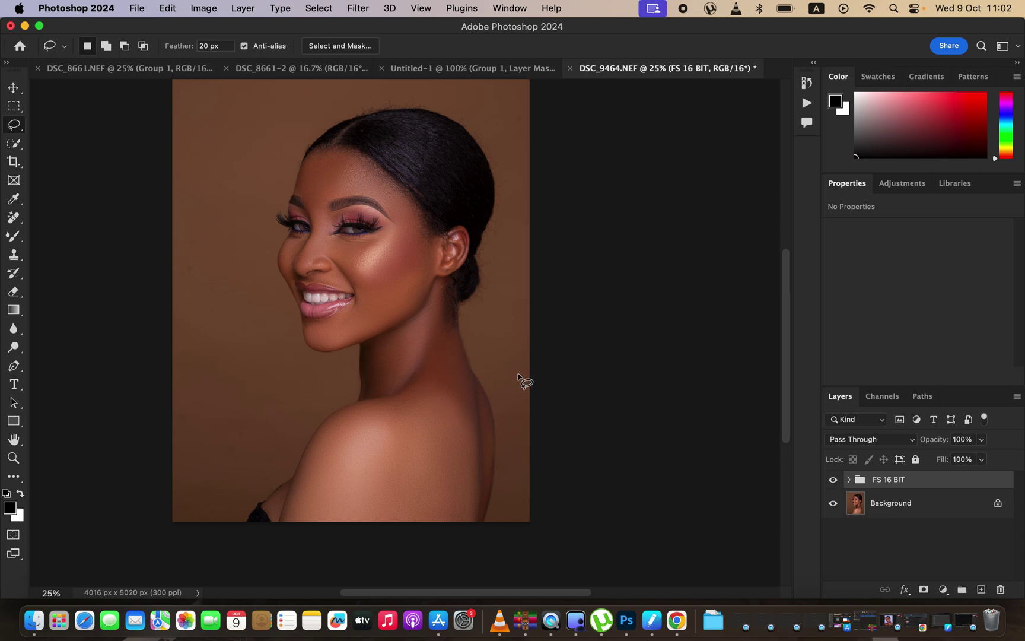
click(834, 482)
click(833, 482)
click(833, 481)
click(833, 481)
click(834, 482)
click(833, 482)
- Add a Gradient Map adjustment layer above the FS 16 BIT group and hide it, keeping its adjustment selected
click(943, 590)
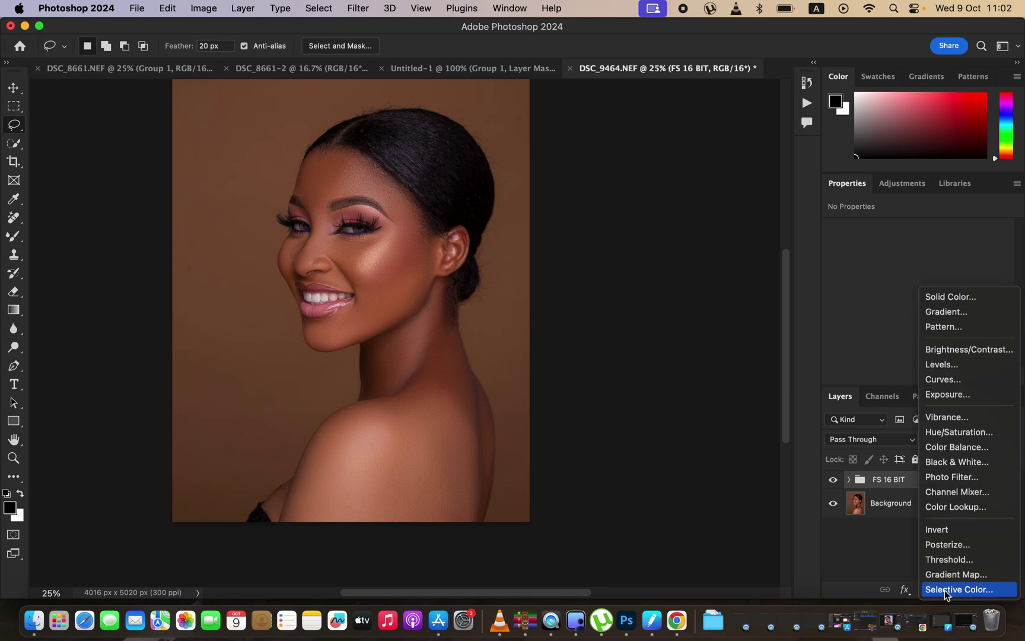
click(950, 574)
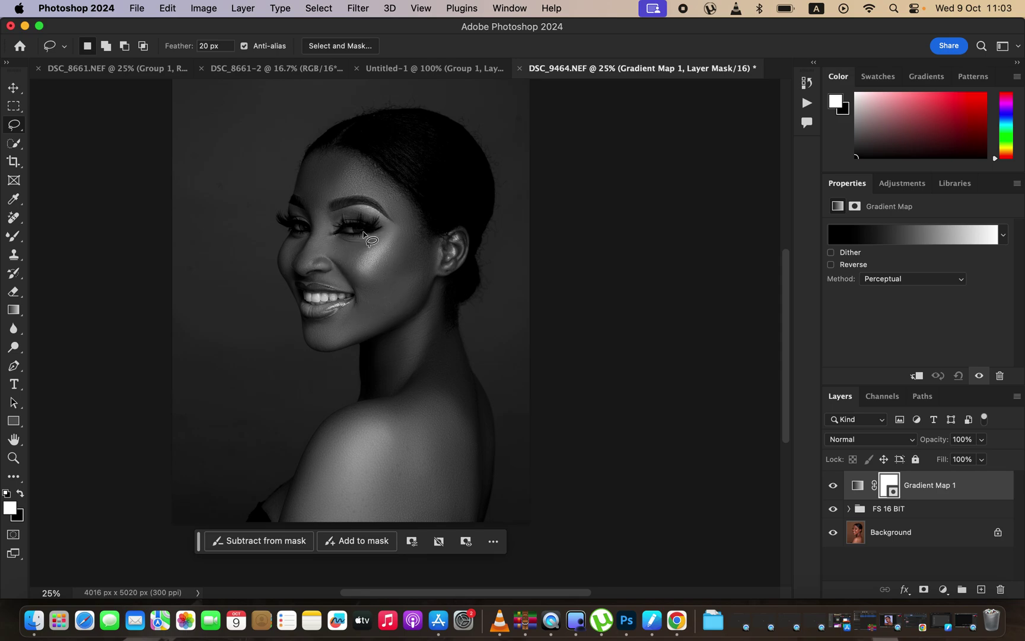
click(832, 489)
click(856, 488)
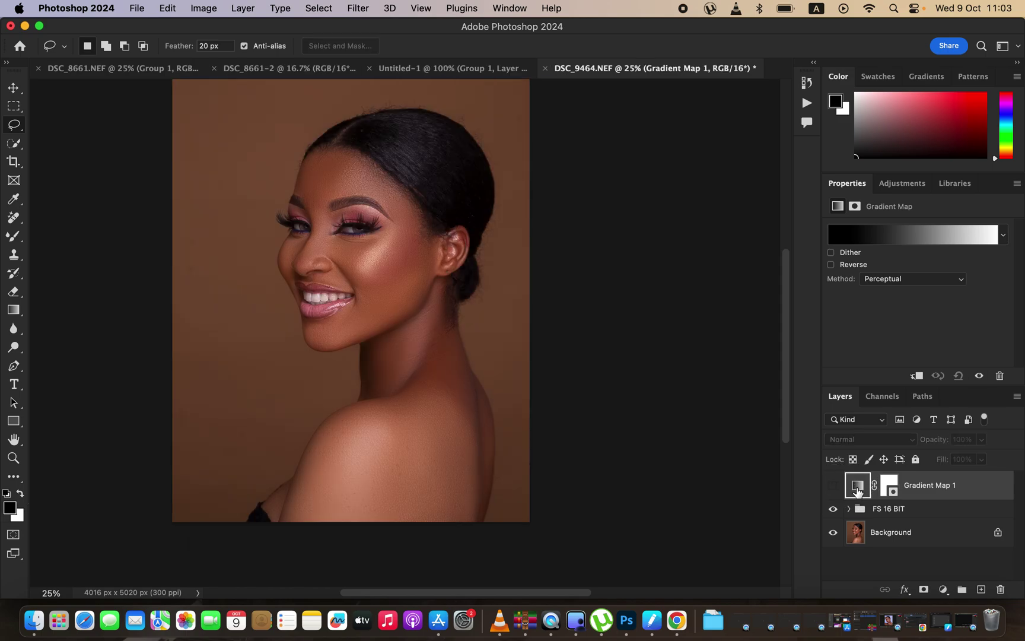
- Open the gradient map's gradient for editing and set the Eyedropper sample size to 5 by 5 Average
click(892, 237)
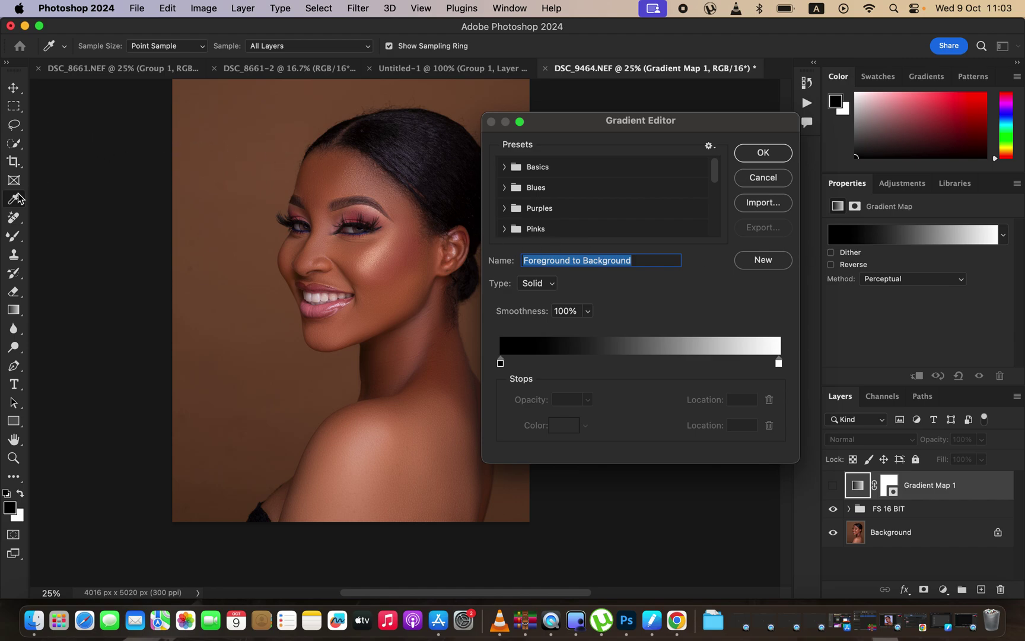
click(156, 48)
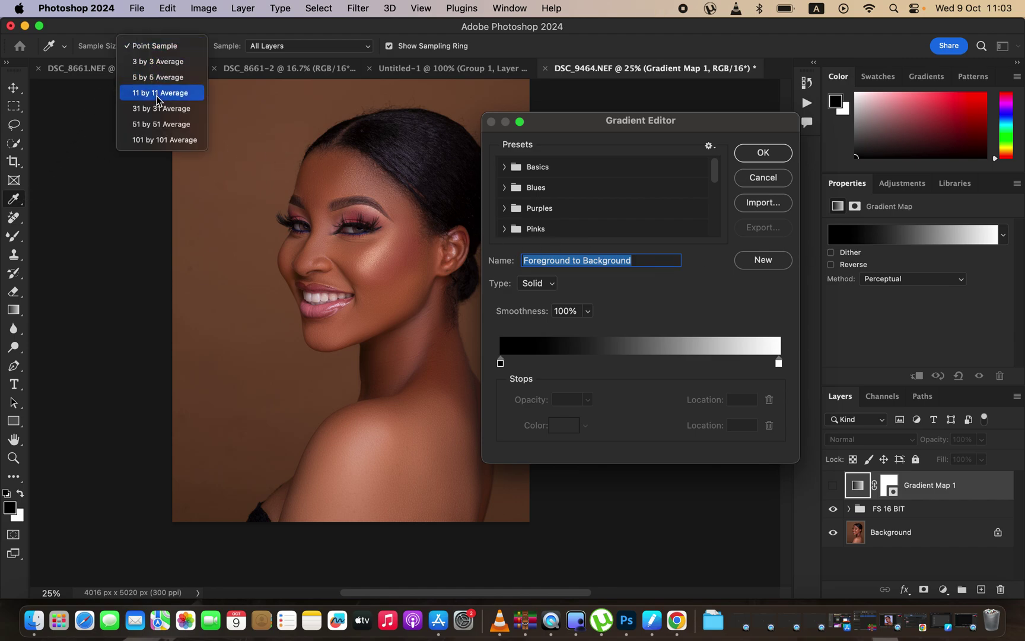
click(157, 77)
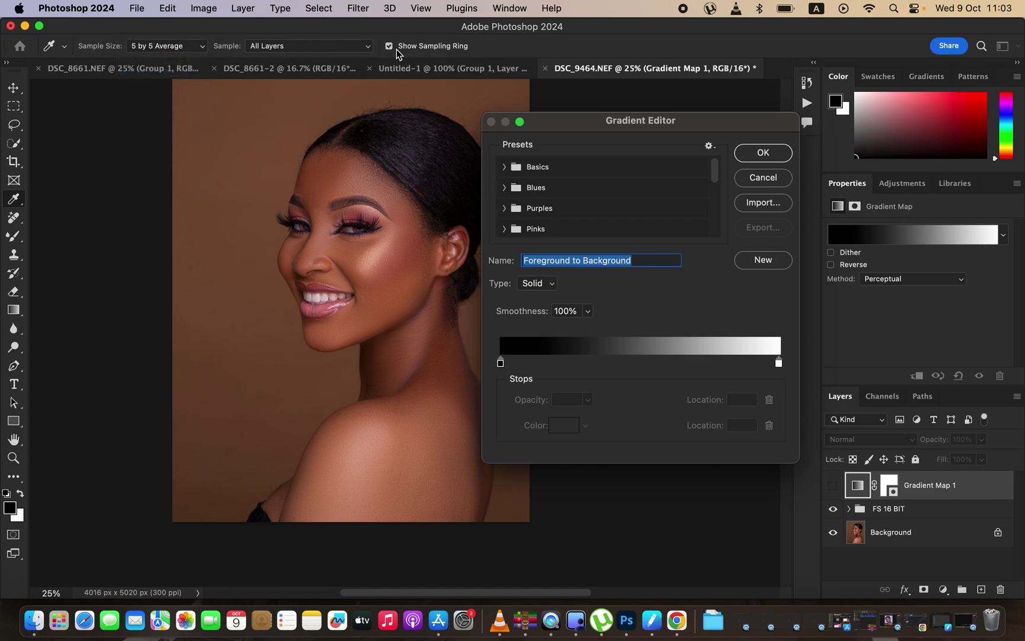
- Set the gradient's starting stop to a dark brown sampled from the shadowed skin along the jaw and neck
click(500, 364)
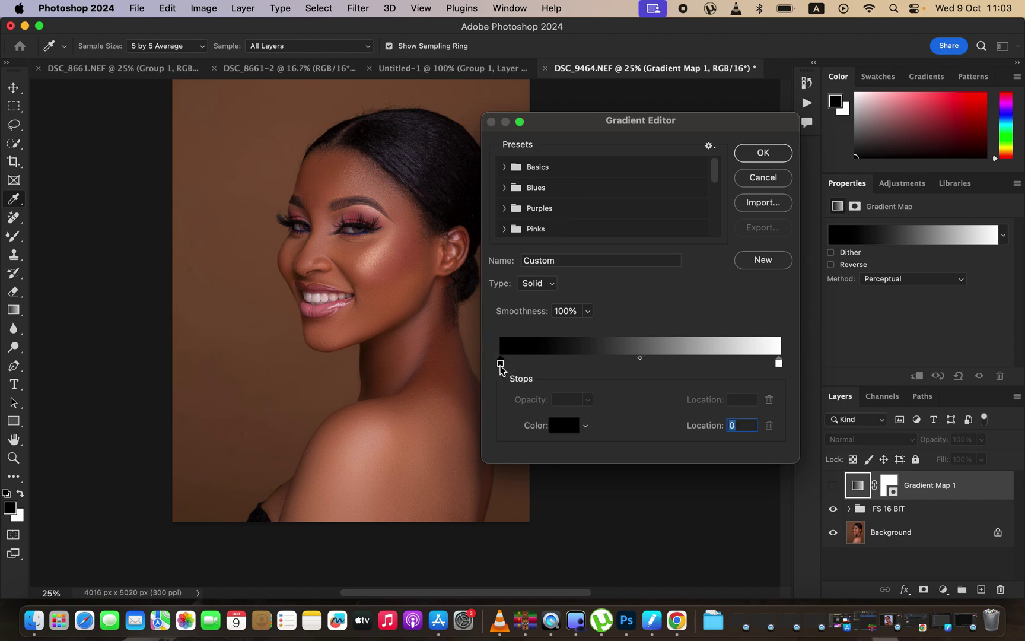
click(565, 426)
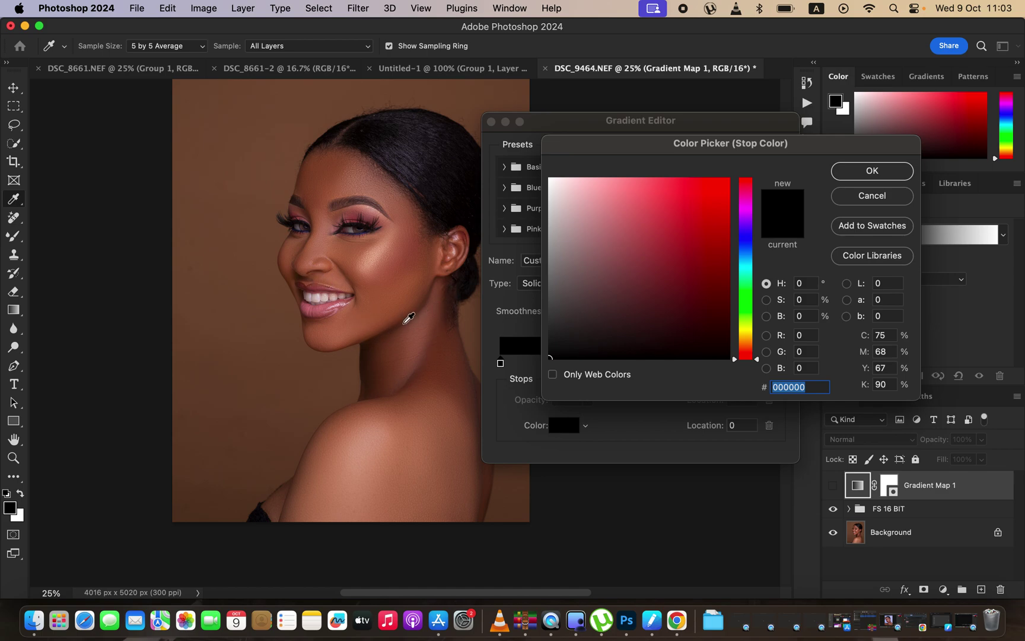
click(408, 320)
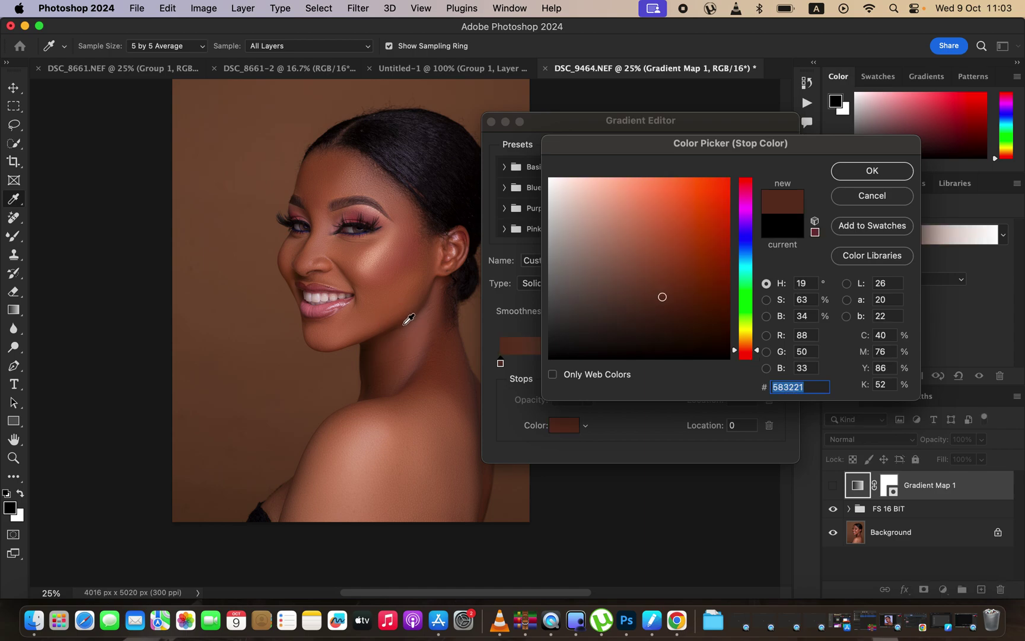
click(407, 321)
click(402, 324)
click(374, 340)
click(378, 337)
click(872, 170)
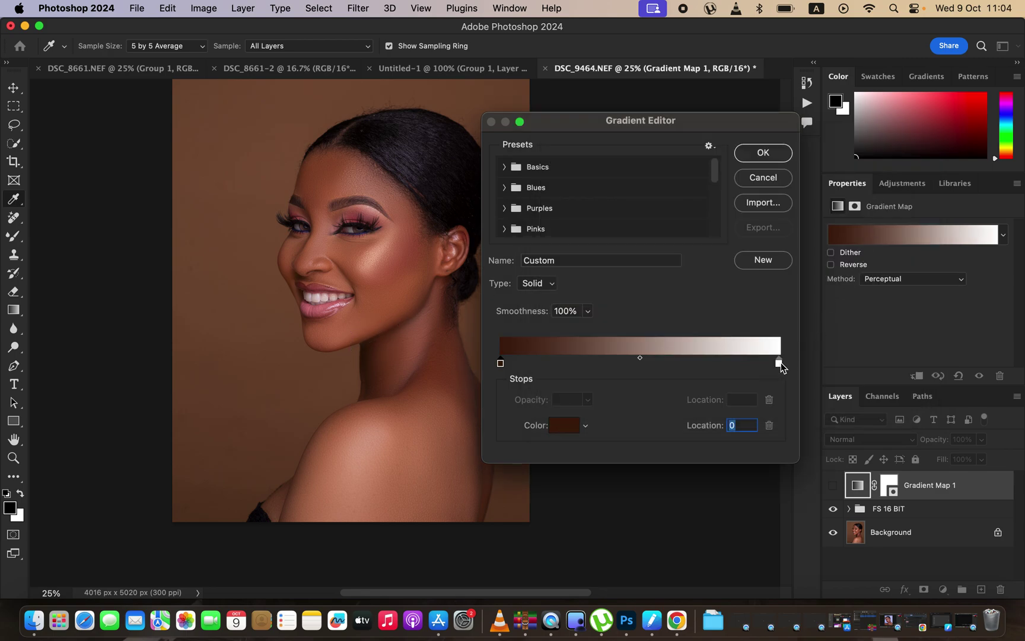
- Set the gradient's end stop at location 100 to the highlight colour d2a389 sampled from the cheek
click(779, 363)
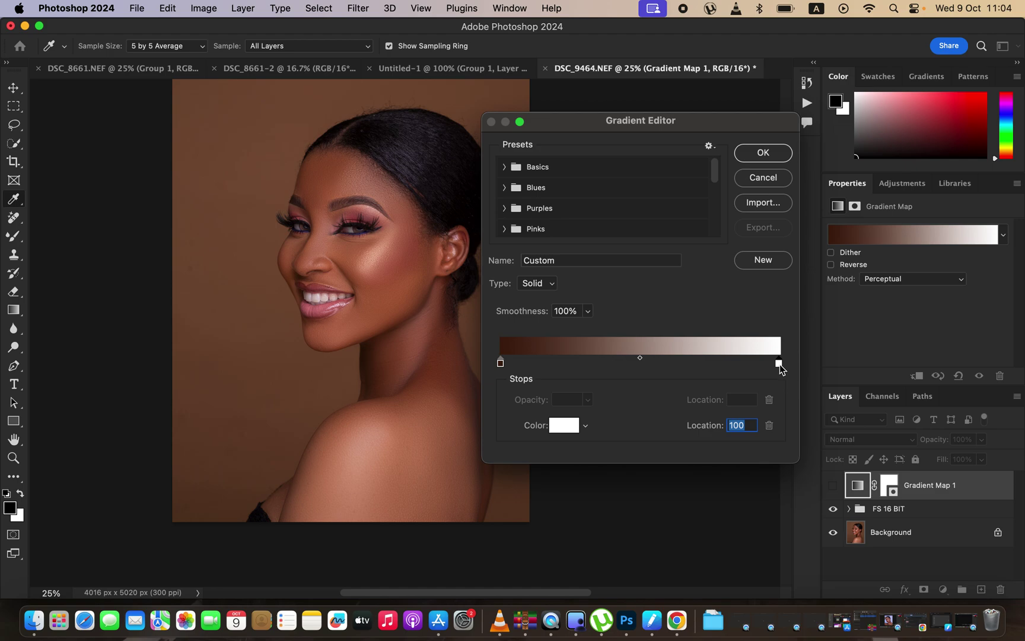
click(564, 426)
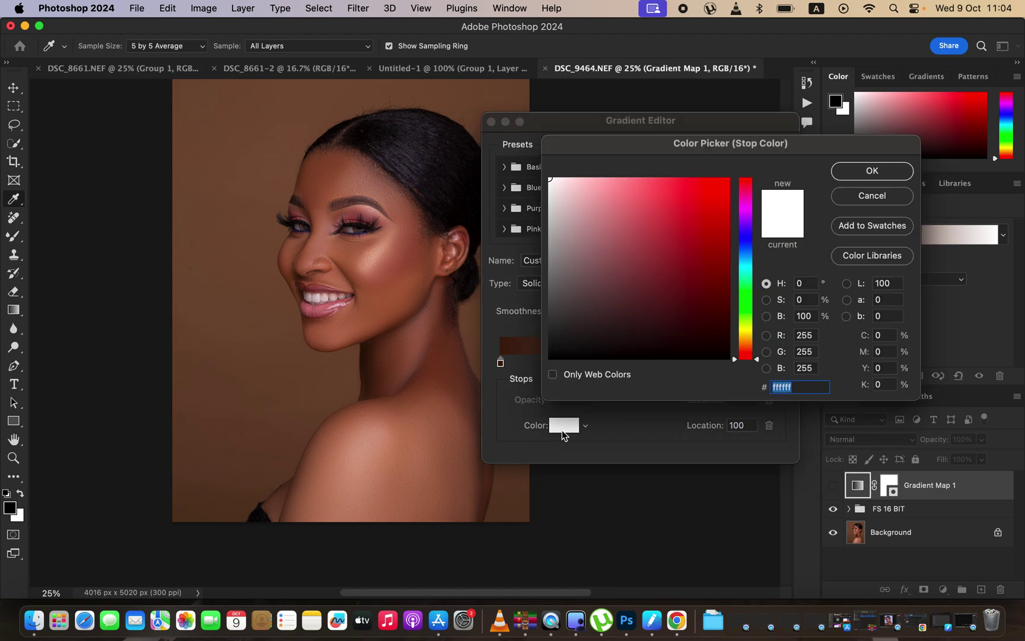
click(369, 265)
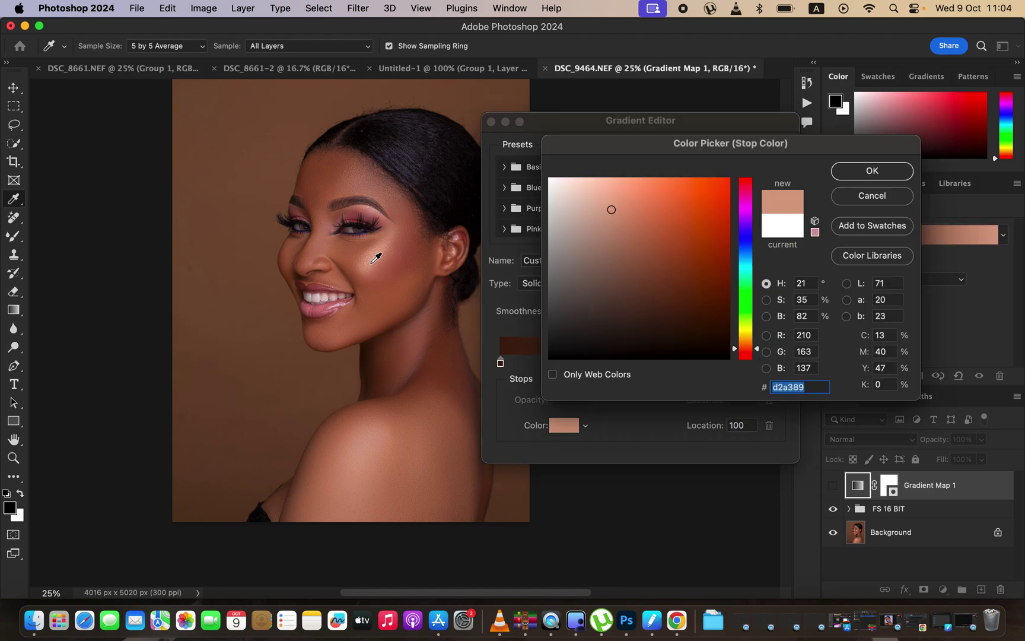
click(872, 170)
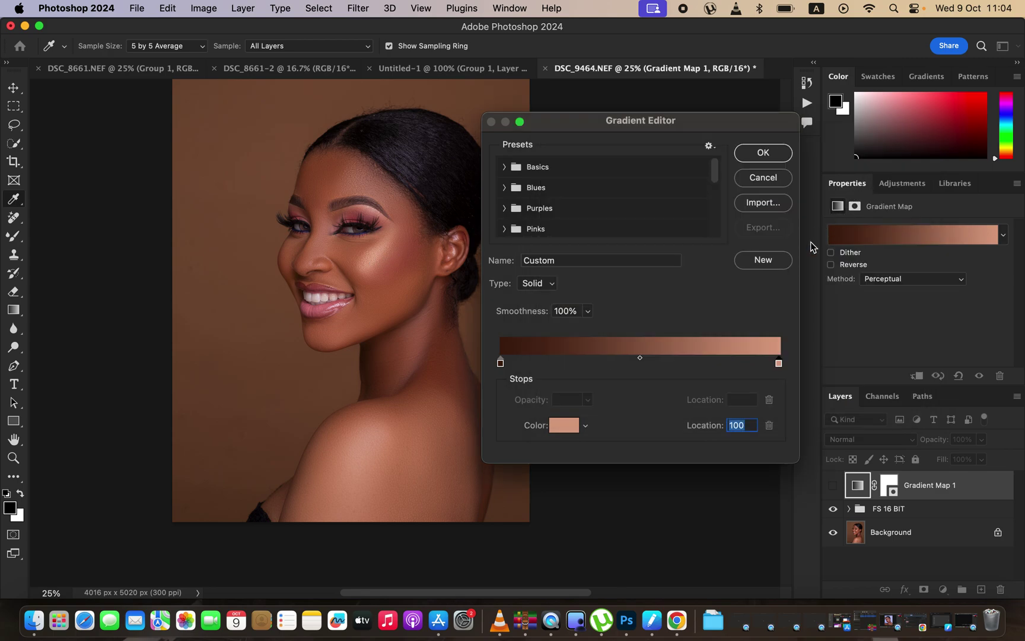
- Add a middle stop at location 50 with the skin midtone a2694d sampled below the eye, and apply the gradient
click(629, 363)
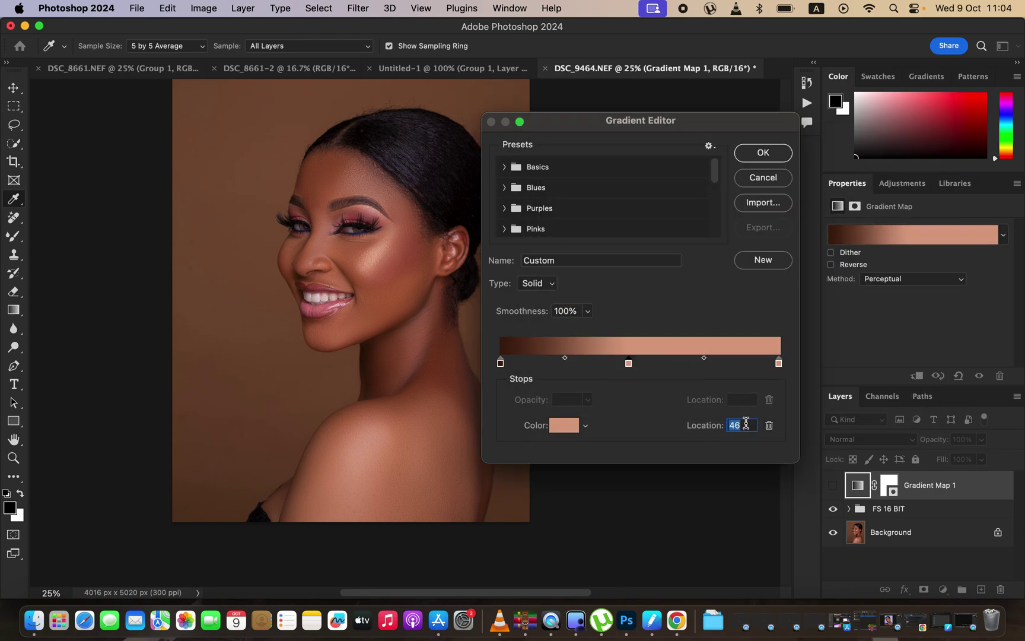
text(50)
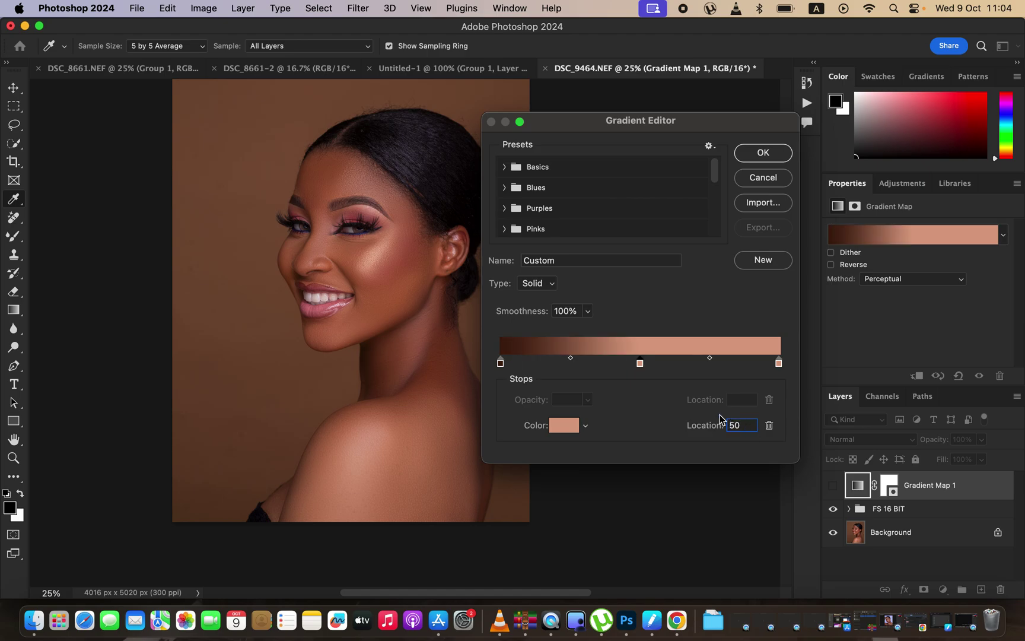
click(562, 430)
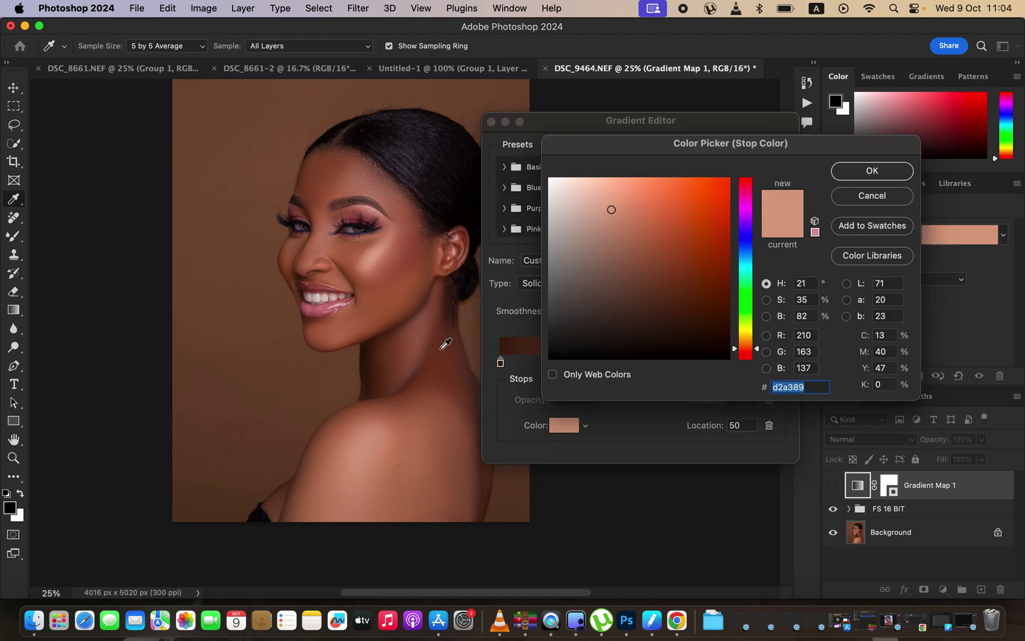
click(350, 250)
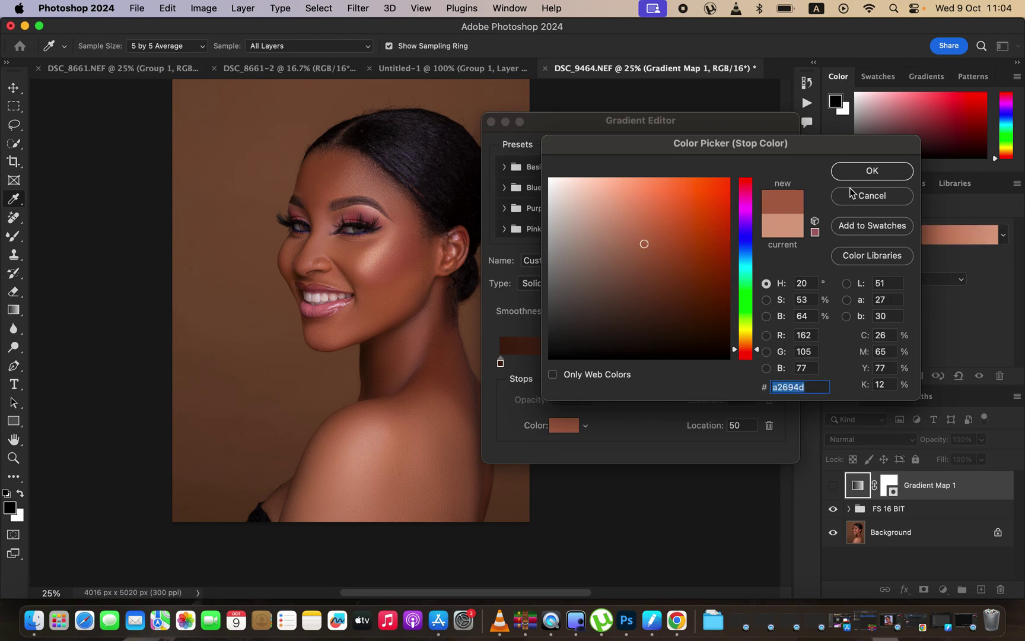
click(867, 172)
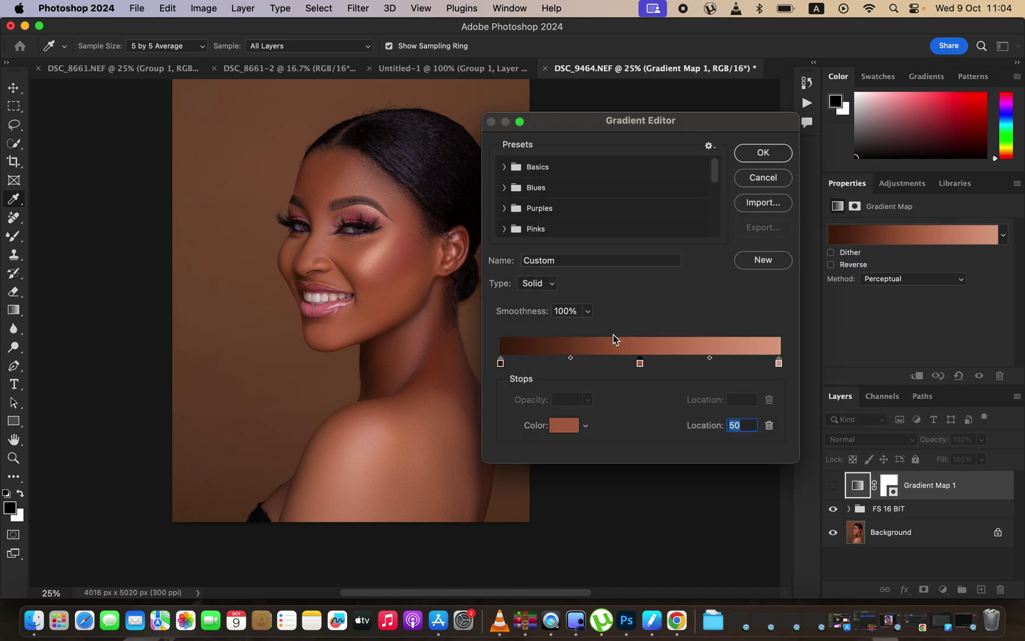
click(761, 154)
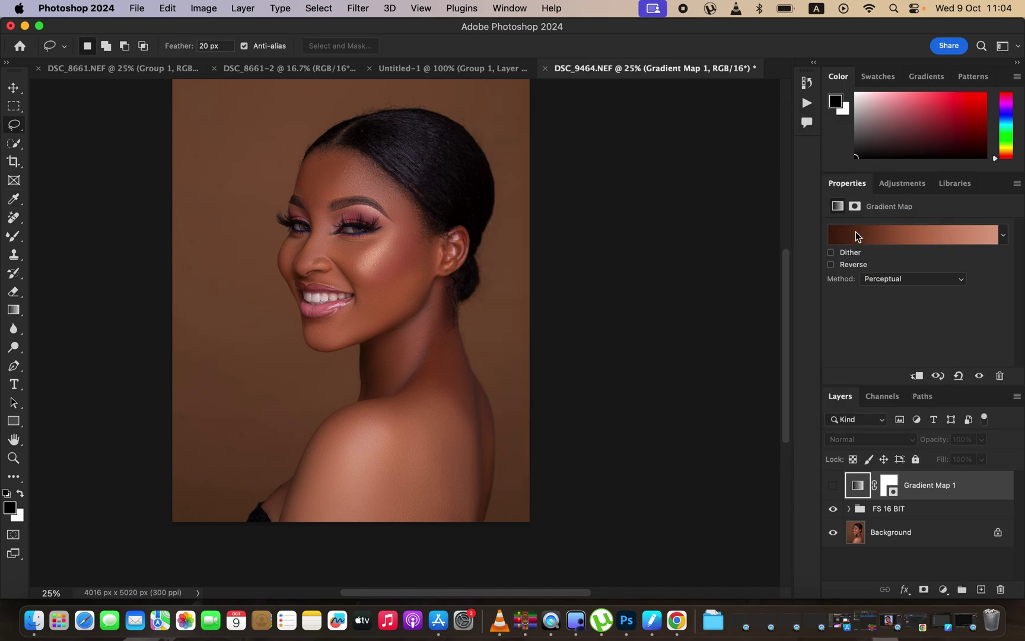
- Show the Gradient Map layer again and set its blend mode to Color
click(834, 486)
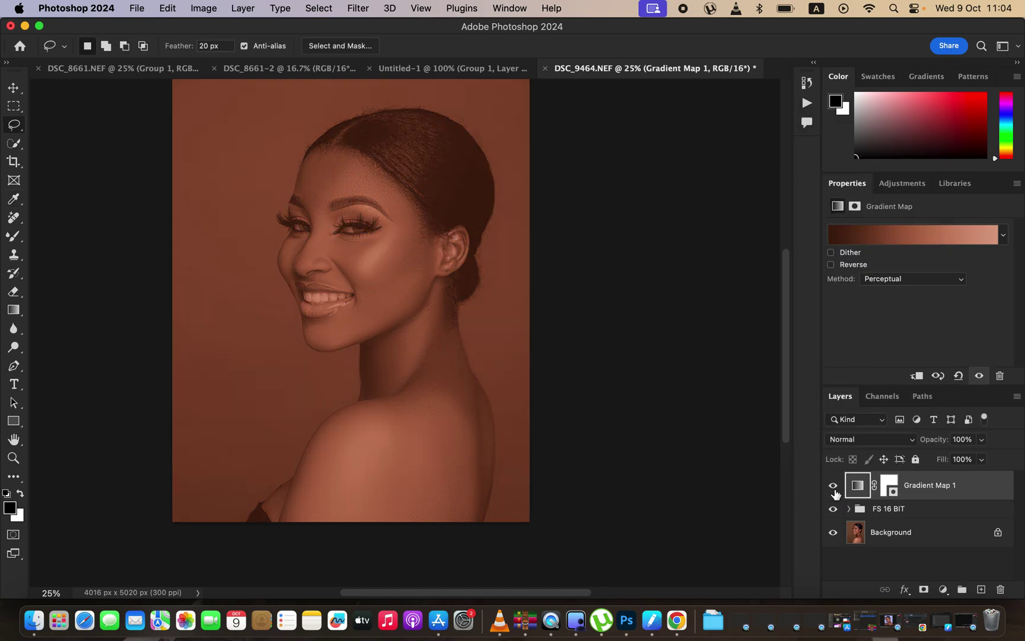
click(871, 439)
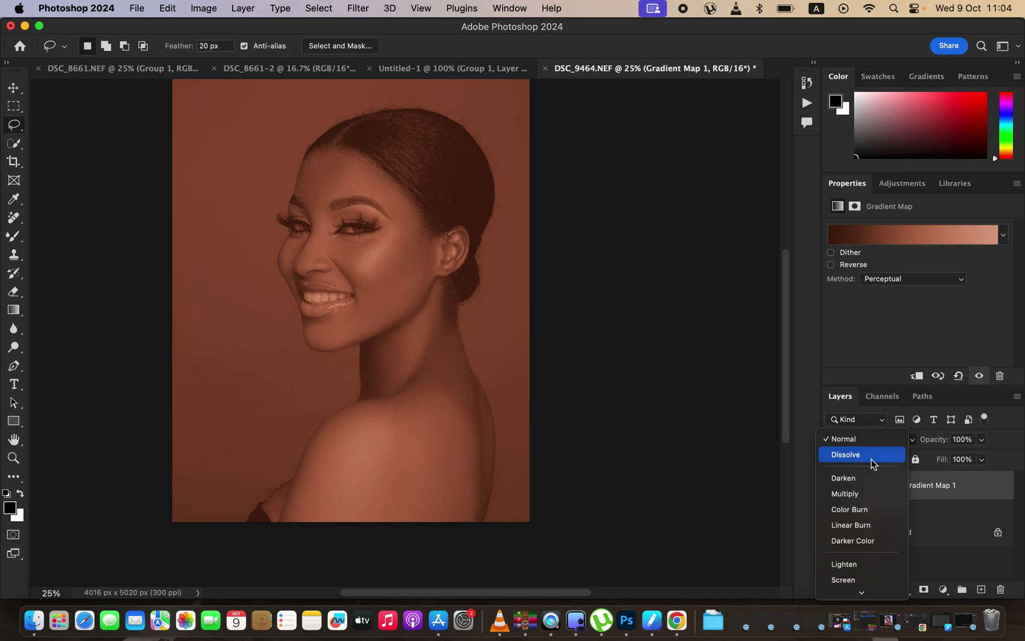
mouse_move(873, 601)
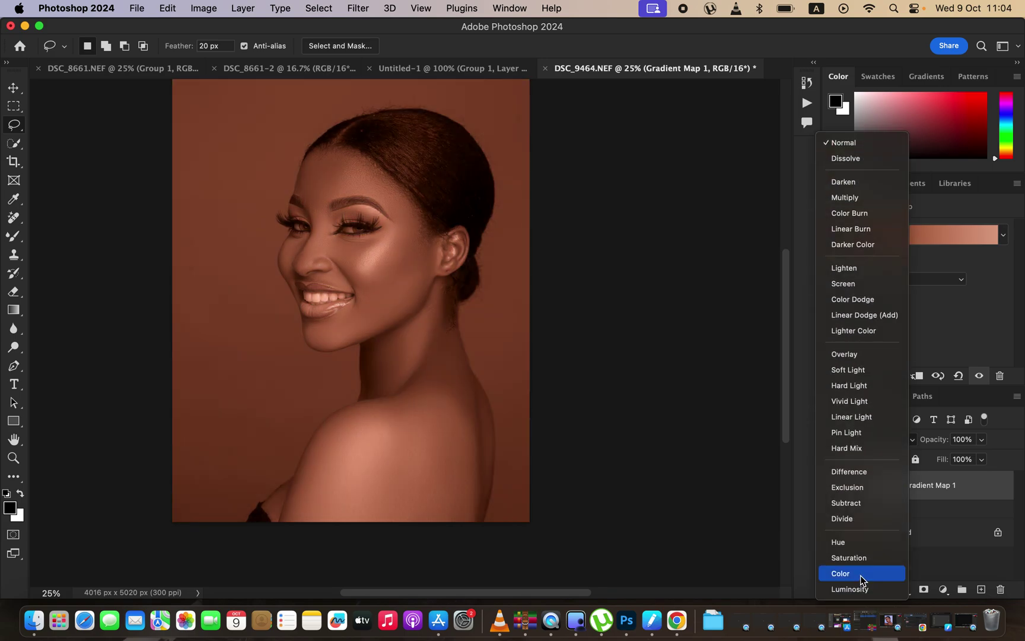
click(861, 574)
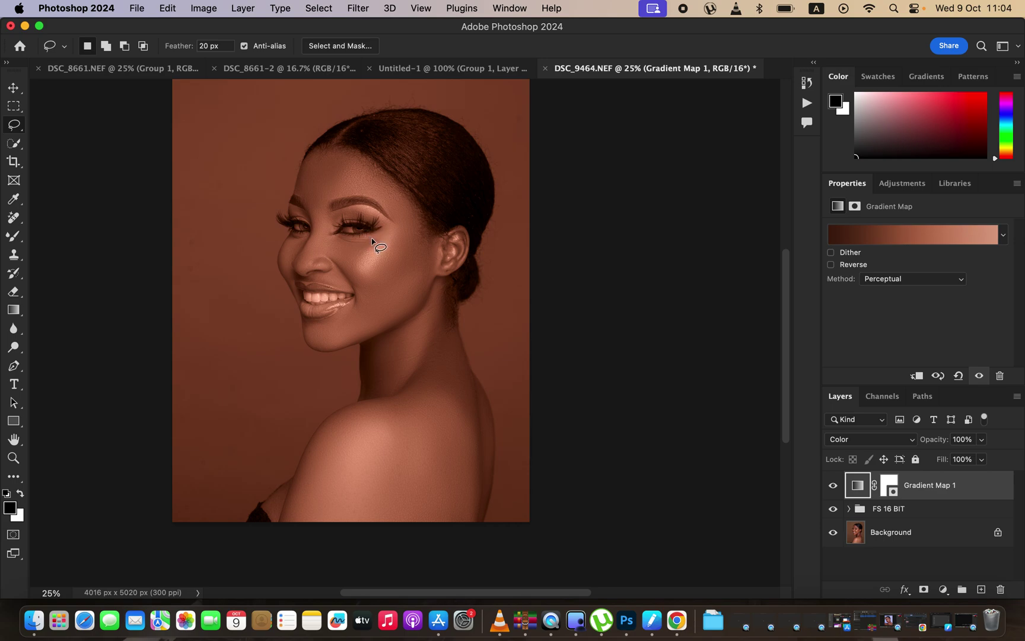
- Invert the Gradient Map layer's mask to black and activate a soft Brush with 0% hardness
click(887, 486)
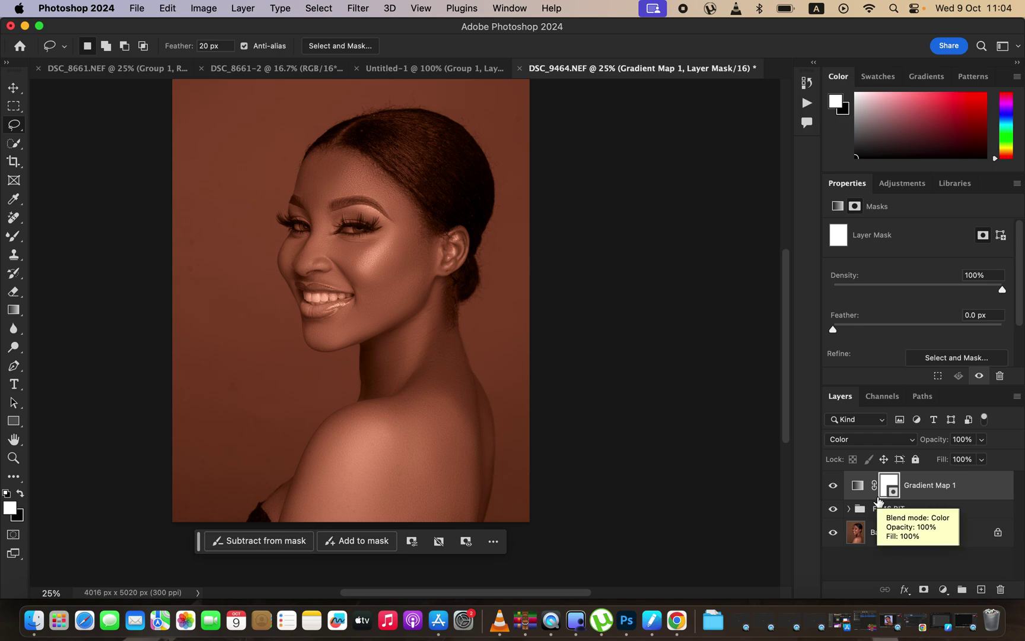
key(super+i)
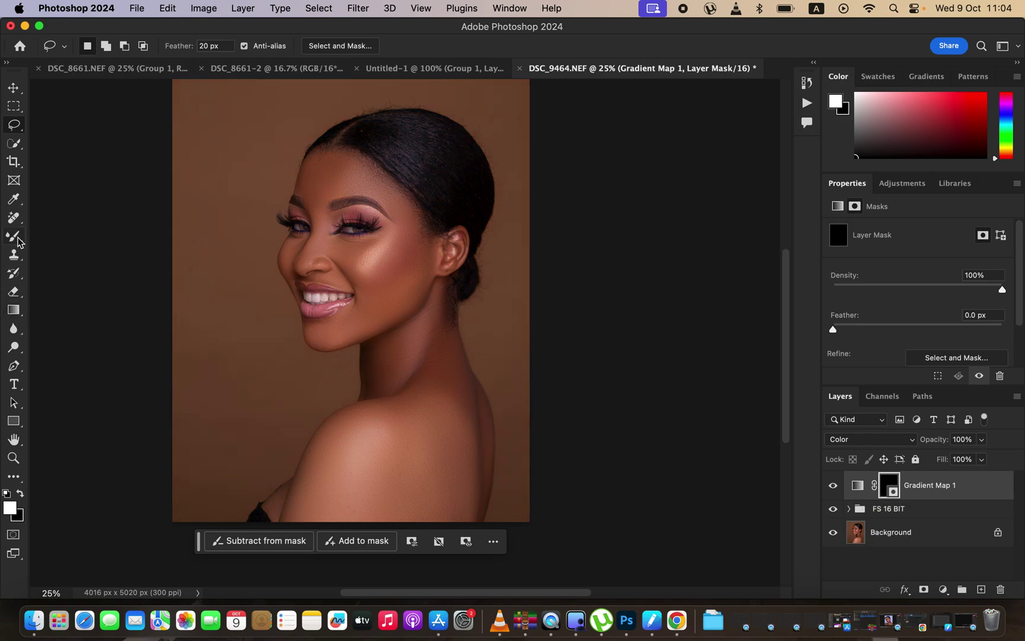
drag(15, 241, 64, 233)
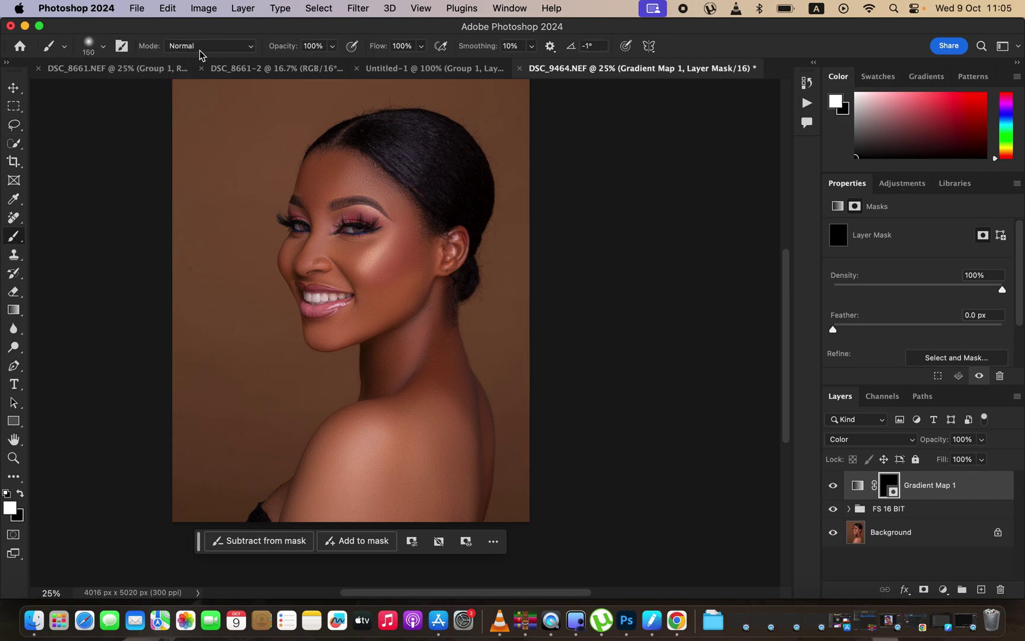
click(103, 46)
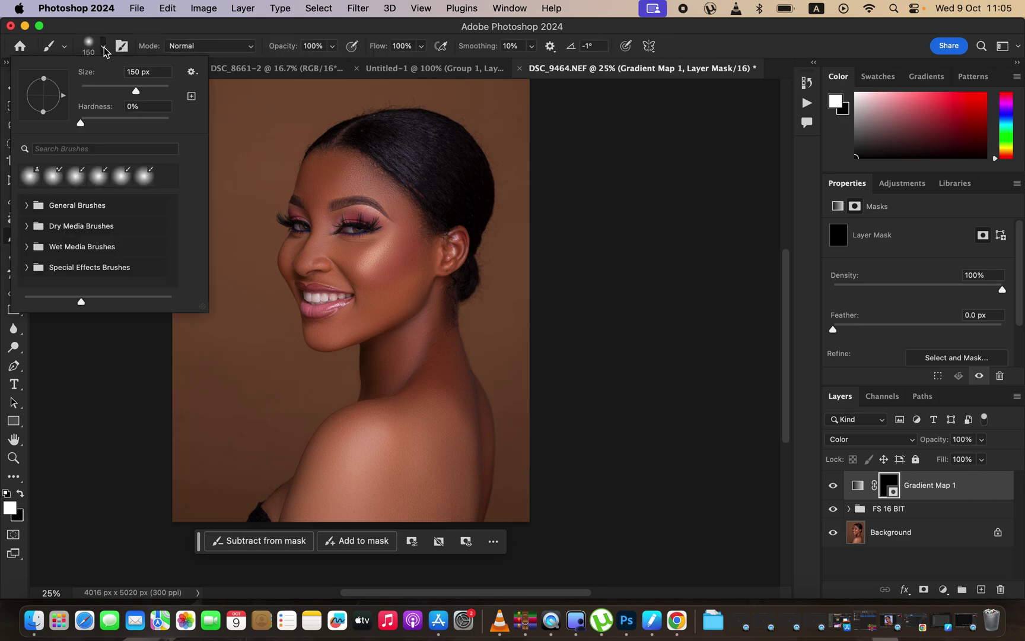
click(104, 47)
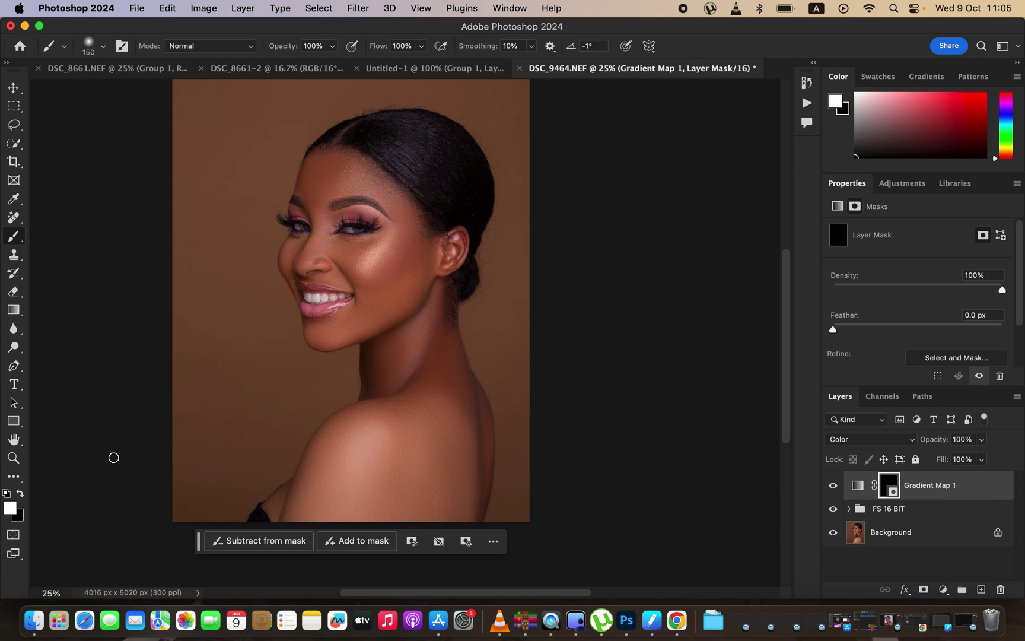
- Paint white on the mask over the shoulder, back and neck with a soft 500 px brush
click(21, 494)
click(22, 494)
mouse_move(380, 433)
mouse_down()
mouse_move(338, 470)
mouse_move(338, 439)
mouse_move(308, 493)
mouse_move(281, 511)
mouse_move(305, 514)
mouse_move(348, 496)
mouse_move(345, 481)
mouse_move(363, 461)
mouse_move(376, 475)
mouse_move(400, 468)
mouse_move(418, 444)
mouse_move(453, 385)
mouse_move(432, 357)
mouse_move(406, 389)
mouse_move(401, 381)
mouse_move(400, 351)
mouse_move(418, 317)
mouse_move(430, 322)
mouse_move(431, 291)
mouse_move(436, 365)
mouse_move(453, 412)
mouse_move(473, 421)
mouse_move(467, 403)
mouse_move(476, 468)
mouse_move(462, 508)
mouse_move(459, 499)
mouse_move(407, 509)
mouse_move(343, 496)
mouse_move(278, 506)
mouse_move(384, 369)
mouse_move(385, 307)
mouse_move(337, 326)
mouse_move(426, 290)
mouse_move(450, 243)
mouse_move(418, 264)
mouse_move(429, 278)
mouse_move(448, 252)
mouse_up()
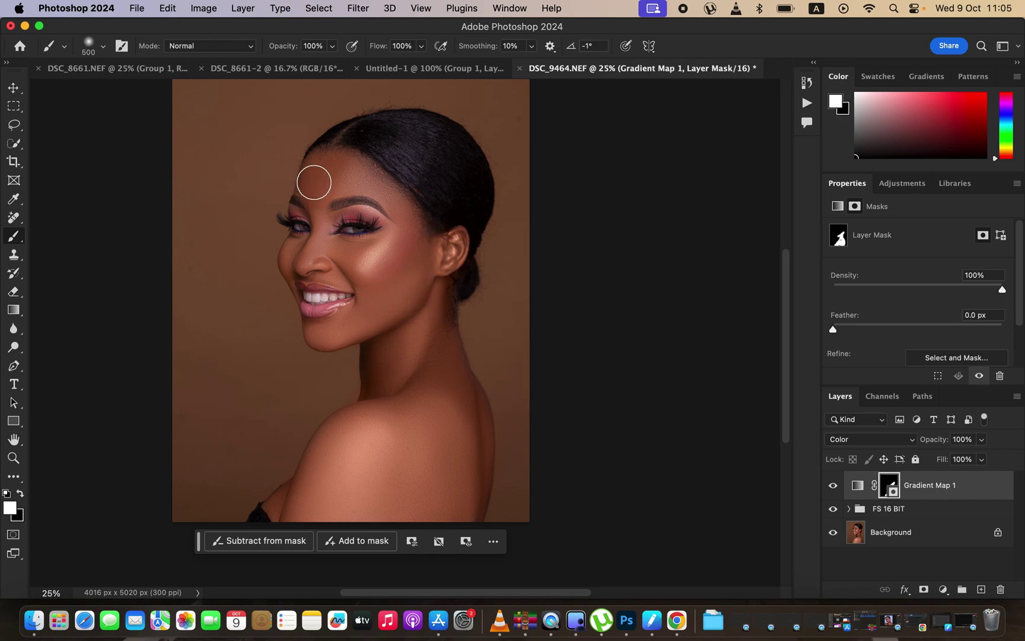
- Paint white on the mask over the skin of the cheeks, nose, temple and forehead with a smaller brush, avoiding the eyes and lips
key(super+equal)
key(super+equal)
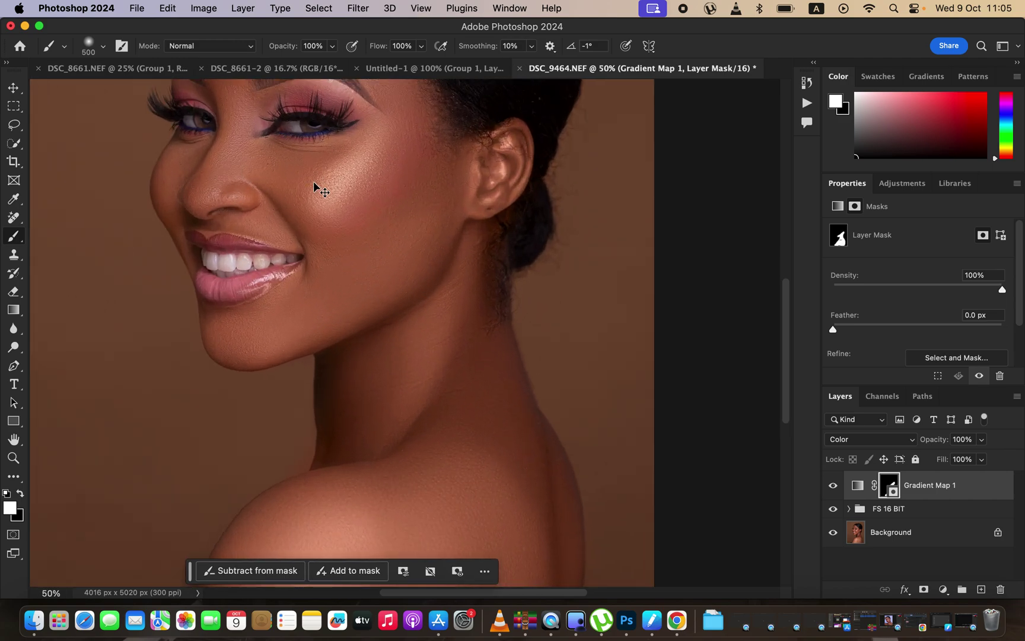
mouse_move(412, 222)
mouse_down()
mouse_move(439, 184)
mouse_move(471, 181)
mouse_move(440, 206)
mouse_up()
scroll(442, 235, up, 5)
scroll(442, 236, left, 3)
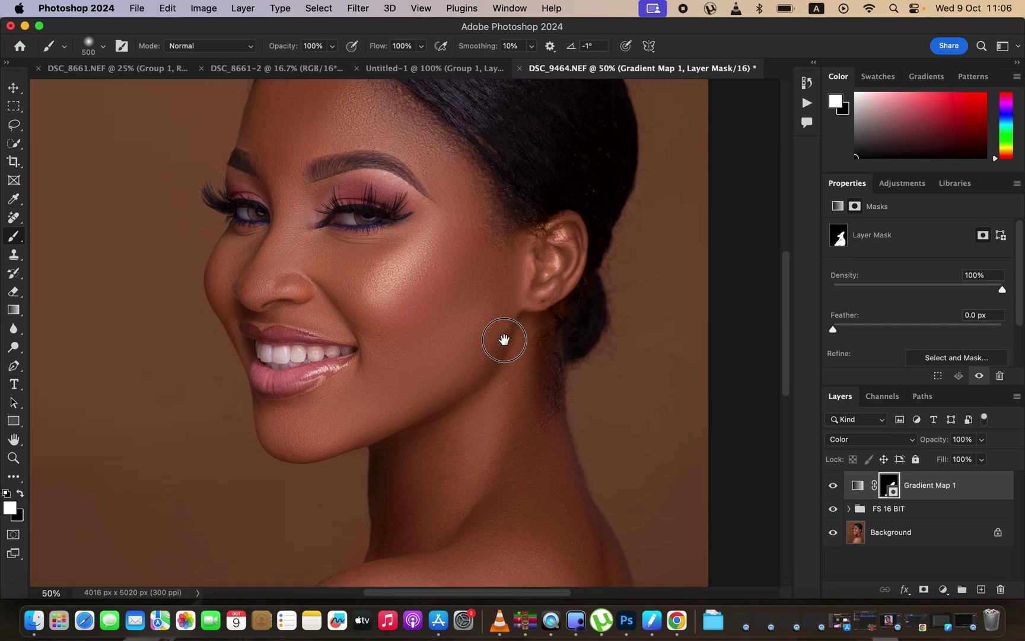
key(bracketleft)
key(bracketleft)
key(bracketleft)
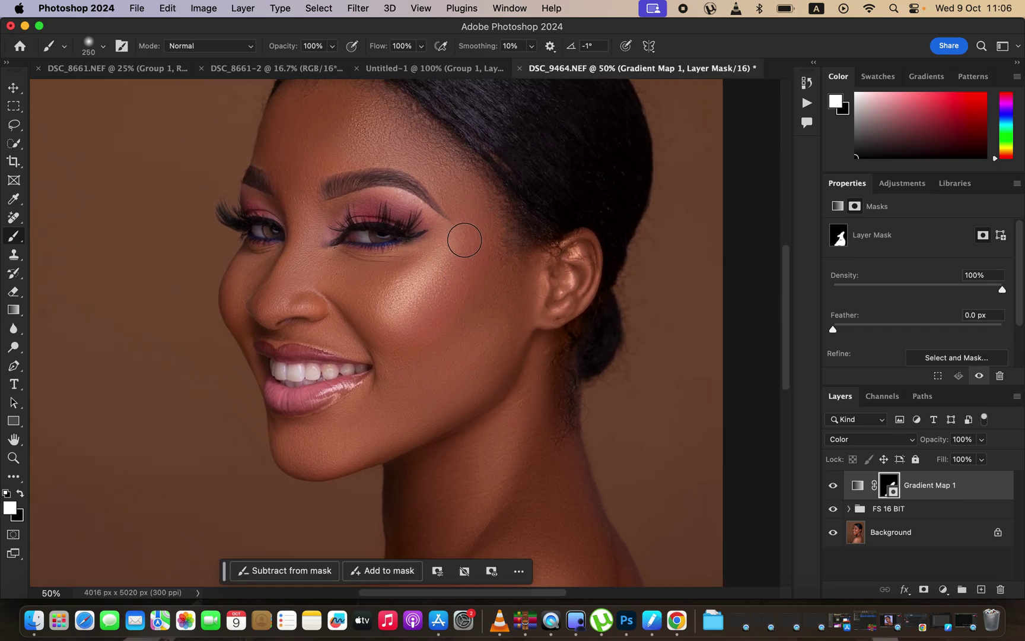
mouse_move(292, 119)
mouse_down()
mouse_move(272, 142)
mouse_move(283, 158)
mouse_move(323, 116)
mouse_move(350, 107)
mouse_move(382, 133)
mouse_move(363, 144)
mouse_move(437, 153)
mouse_move(379, 112)
mouse_move(481, 190)
mouse_move(453, 204)
mouse_move(489, 217)
mouse_move(475, 208)
mouse_move(474, 222)
mouse_move(457, 172)
mouse_move(322, 114)
mouse_move(306, 176)
mouse_move(304, 265)
mouse_move(245, 261)
mouse_move(244, 280)
mouse_move(254, 290)
mouse_move(312, 286)
mouse_move(325, 300)
mouse_move(321, 331)
mouse_move(375, 348)
mouse_move(357, 300)
mouse_move(400, 350)
mouse_move(417, 347)
mouse_move(370, 357)
mouse_move(345, 336)
mouse_move(329, 423)
mouse_move(291, 434)
mouse_move(347, 439)
mouse_move(260, 371)
mouse_up()
mouse_move(248, 332)
mouse_down()
mouse_move(257, 367)
mouse_move(240, 331)
mouse_move(303, 332)
mouse_move(263, 331)
mouse_move(242, 307)
mouse_move(237, 271)
mouse_move(248, 254)
mouse_move(292, 240)
mouse_move(266, 162)
mouse_move(287, 98)
mouse_move(335, 94)
mouse_up()
drag(453, 194, 440, 225)
mouse_move(319, 154)
mouse_down()
mouse_move(358, 130)
mouse_move(355, 159)
mouse_move(362, 140)
mouse_move(422, 179)
mouse_up()
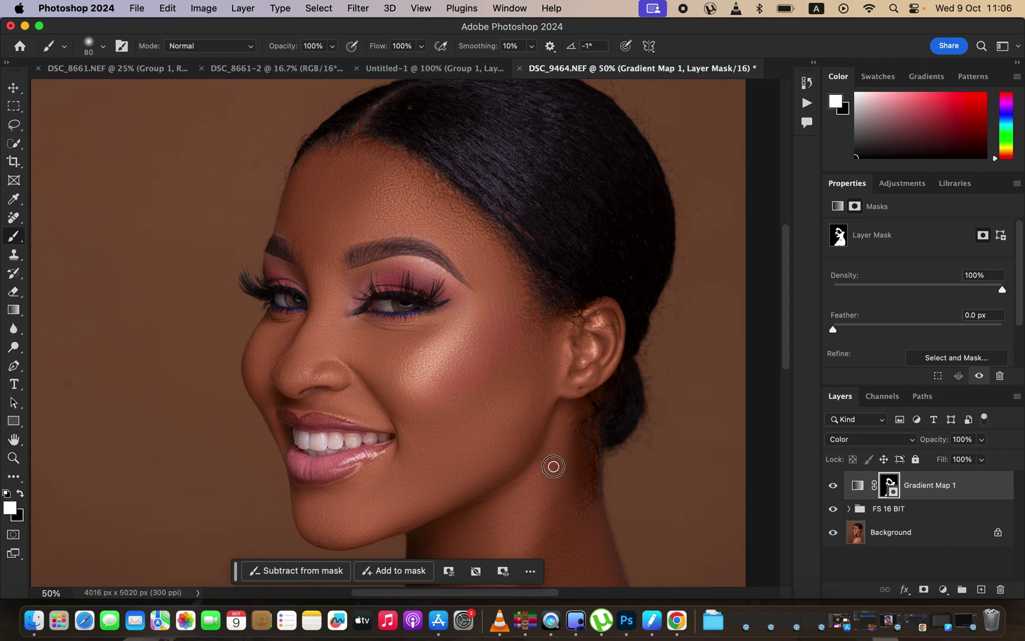
- Paint white on the Gradient Map layer's mask over the forehead and nose with a soft 300 px brush
key(super+minus)
key(super+minus)
key(super+minus)
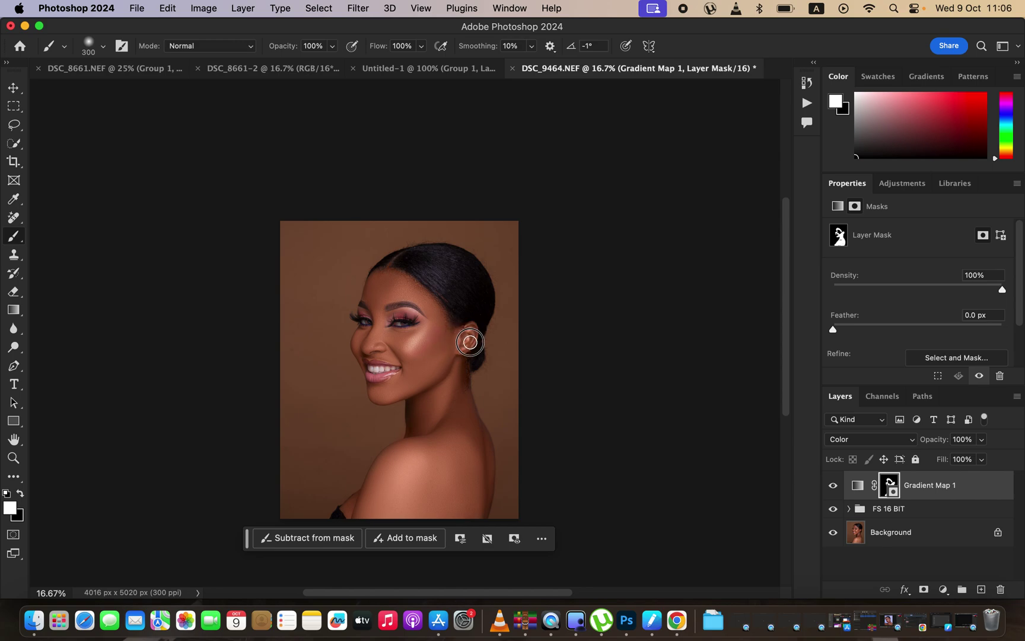
click(390, 288)
click(371, 345)
- Try brightening the neck with a Curves layer of raised midtones, inverting its mask to black and painting the neck white with a soft brush
click(942, 590)
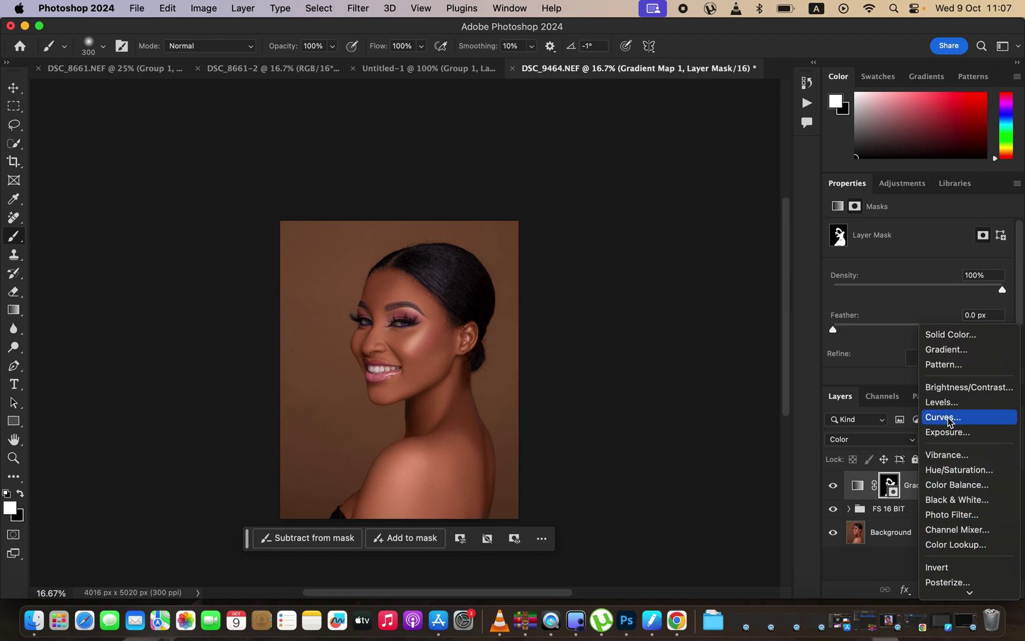
click(949, 421)
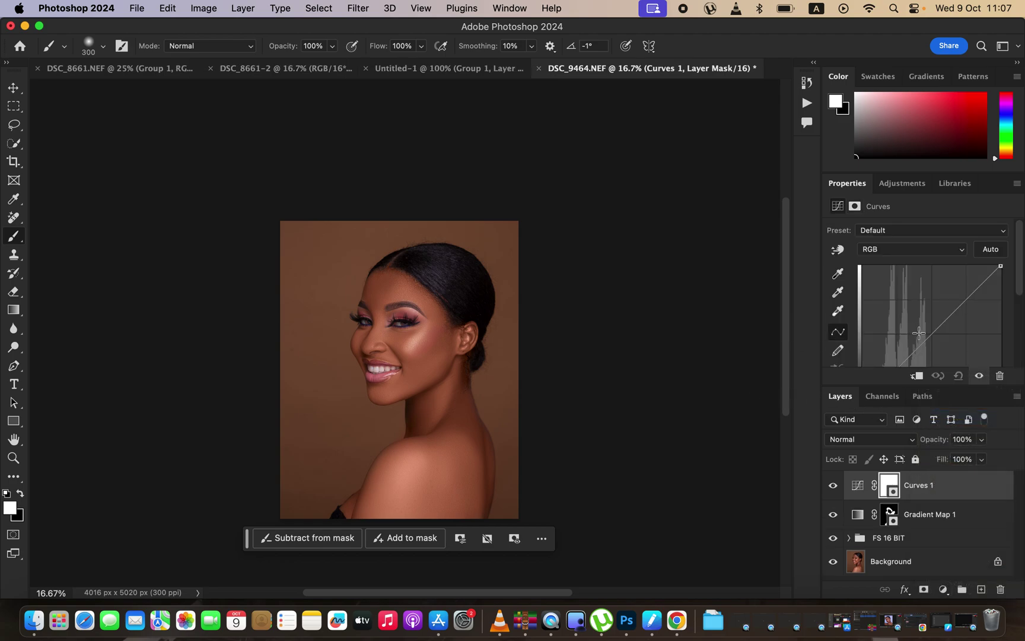
drag(932, 334, 927, 329)
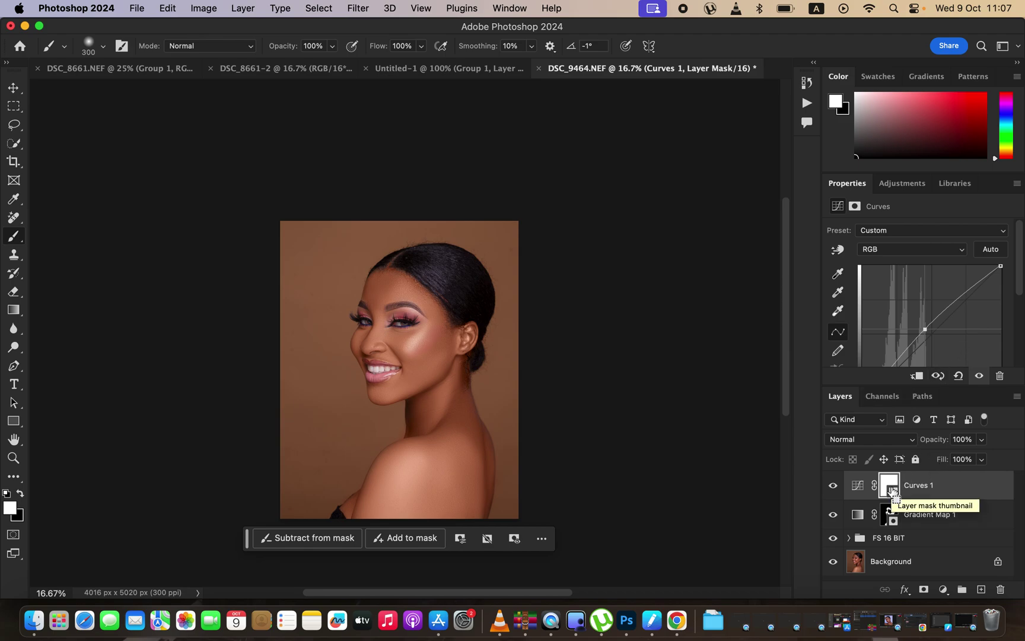
key(super+i)
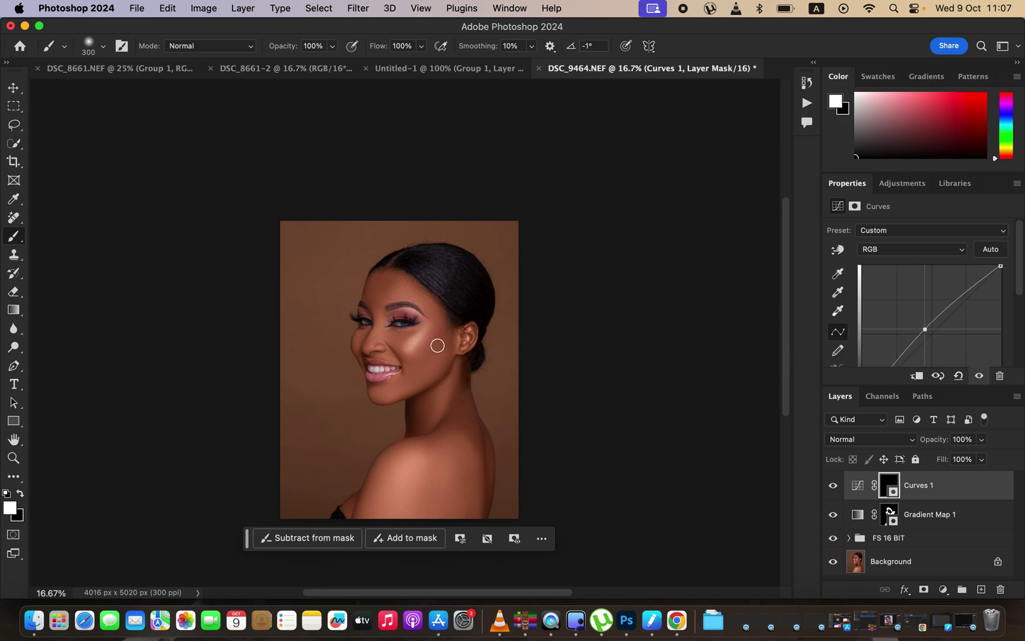
mouse_move(453, 394)
mouse_down()
mouse_move(469, 435)
mouse_move(454, 373)
mouse_move(446, 399)
mouse_move(419, 411)
mouse_move(455, 431)
mouse_move(441, 404)
mouse_move(434, 420)
mouse_move(415, 423)
mouse_move(454, 426)
mouse_move(433, 432)
mouse_move(472, 442)
mouse_move(460, 375)
mouse_move(411, 403)
mouse_move(411, 423)
mouse_move(450, 430)
mouse_move(480, 454)
mouse_move(472, 435)
mouse_move(484, 453)
mouse_move(461, 373)
mouse_move(437, 399)
mouse_move(481, 443)
mouse_move(748, 438)
mouse_up()
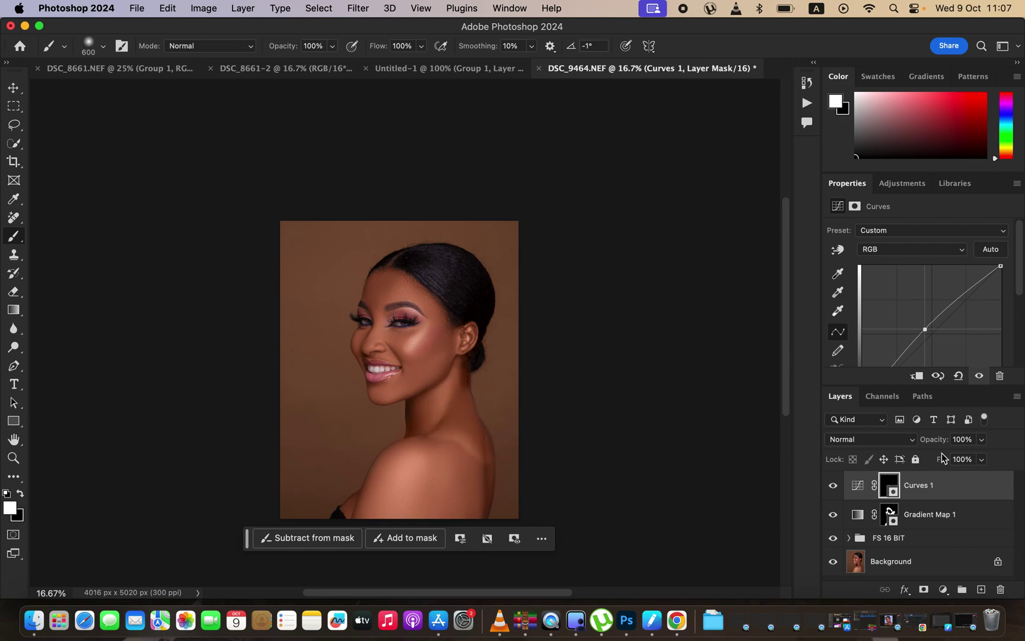
- Try softening the Curves layer with a 188 px mask feather and 20% opacity, and delete the layer
click(982, 441)
drag(982, 456, 962, 464)
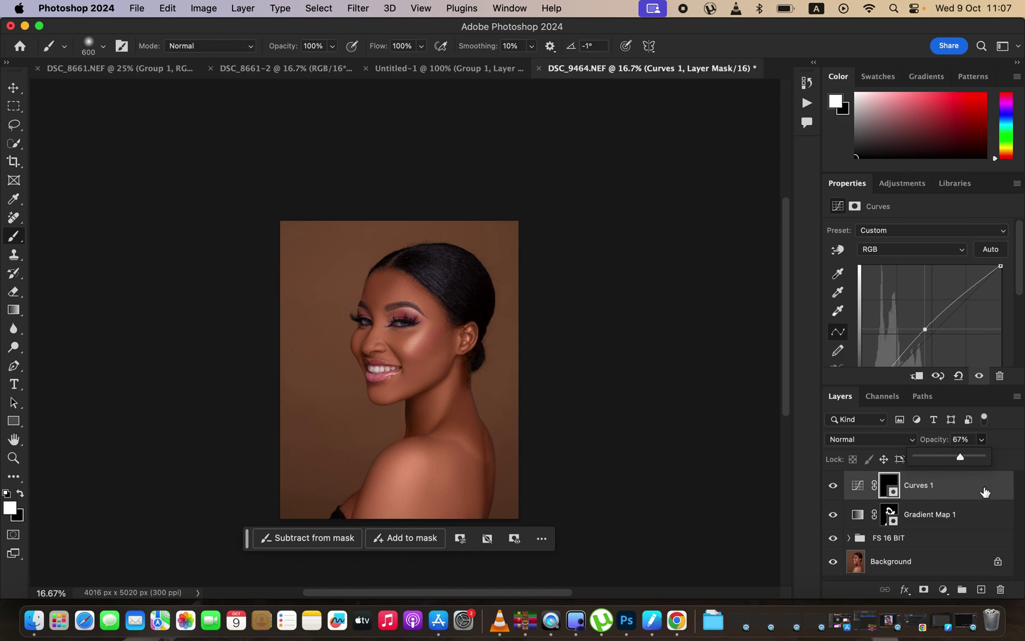
click(857, 487)
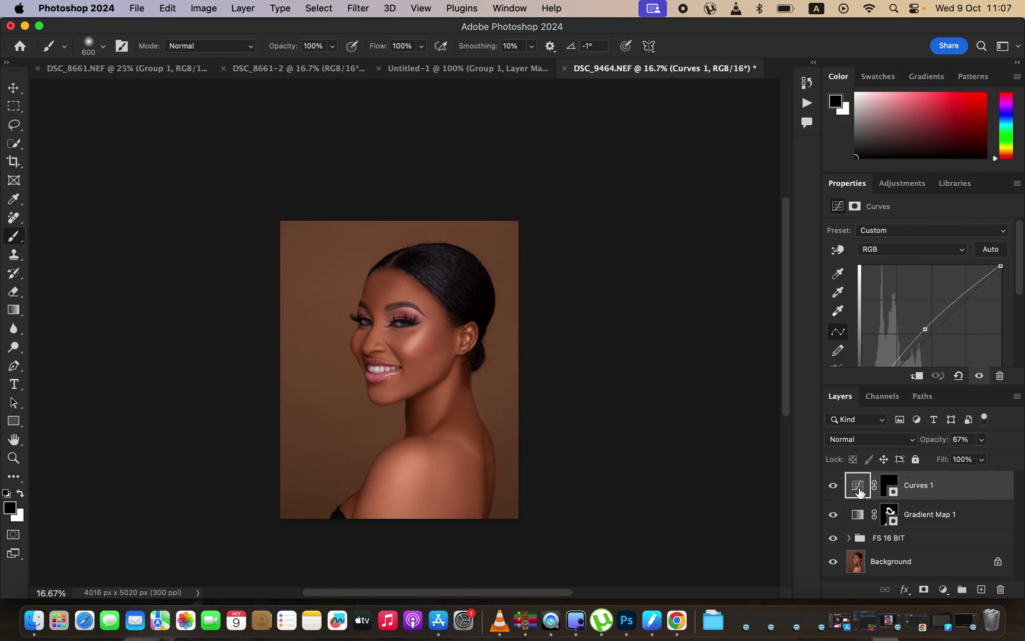
click(855, 207)
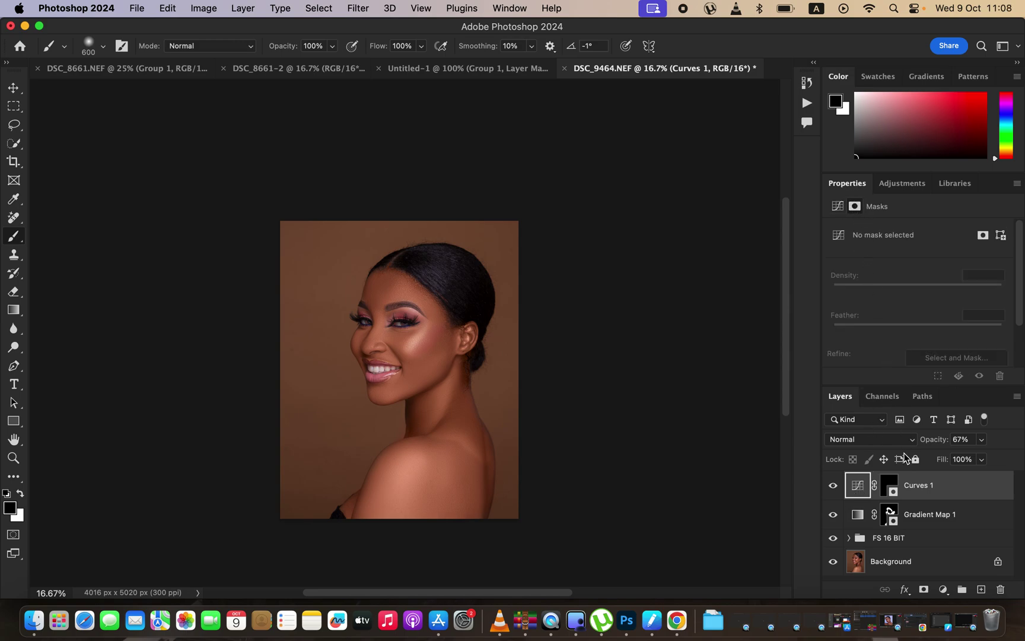
click(890, 483)
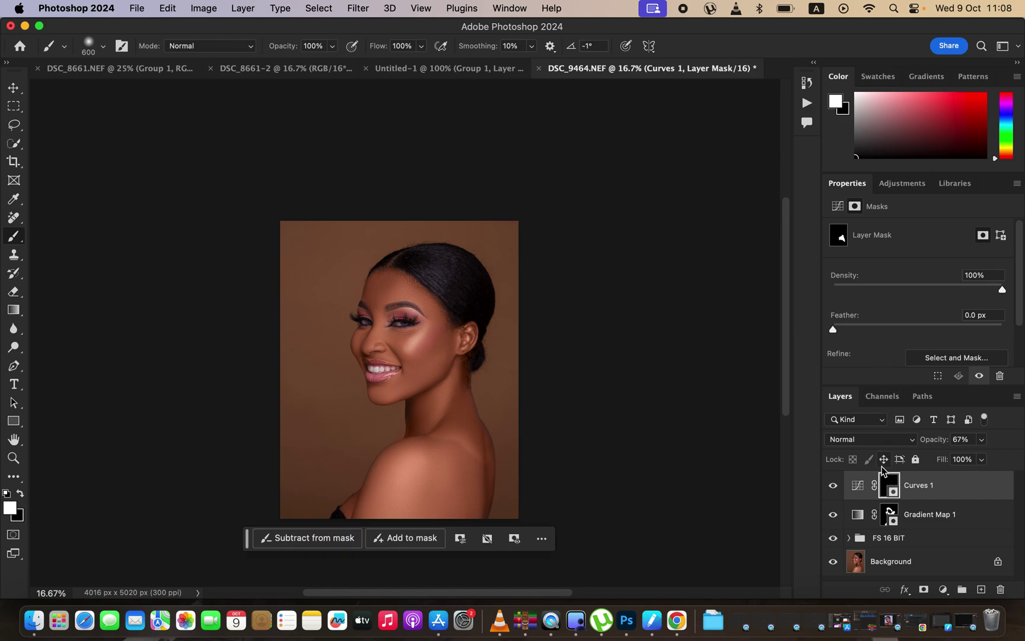
drag(840, 330, 901, 328)
click(982, 440)
drag(971, 457, 951, 461)
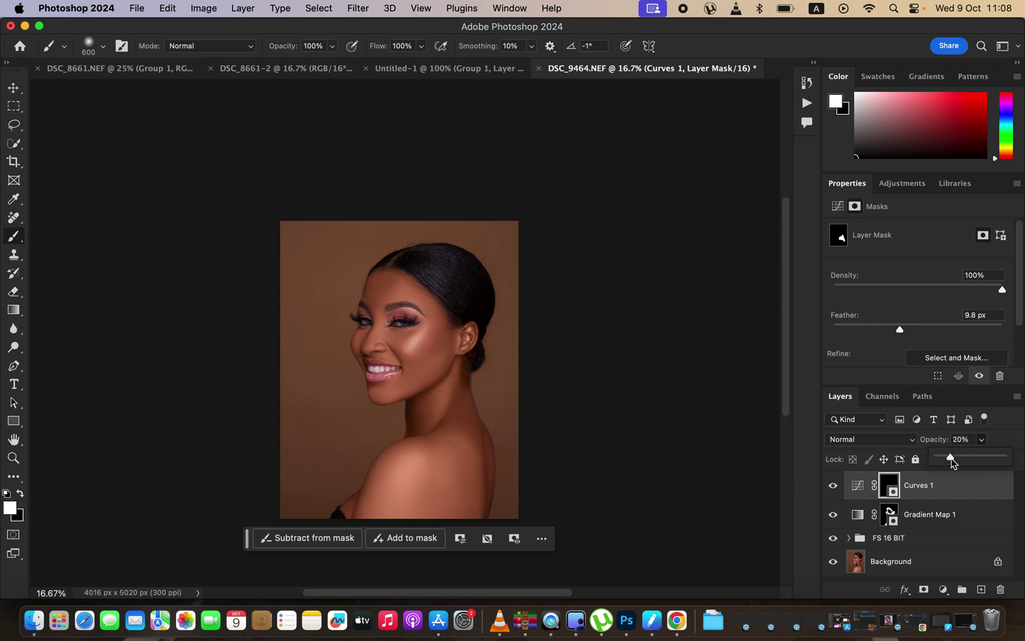
drag(913, 328, 968, 333)
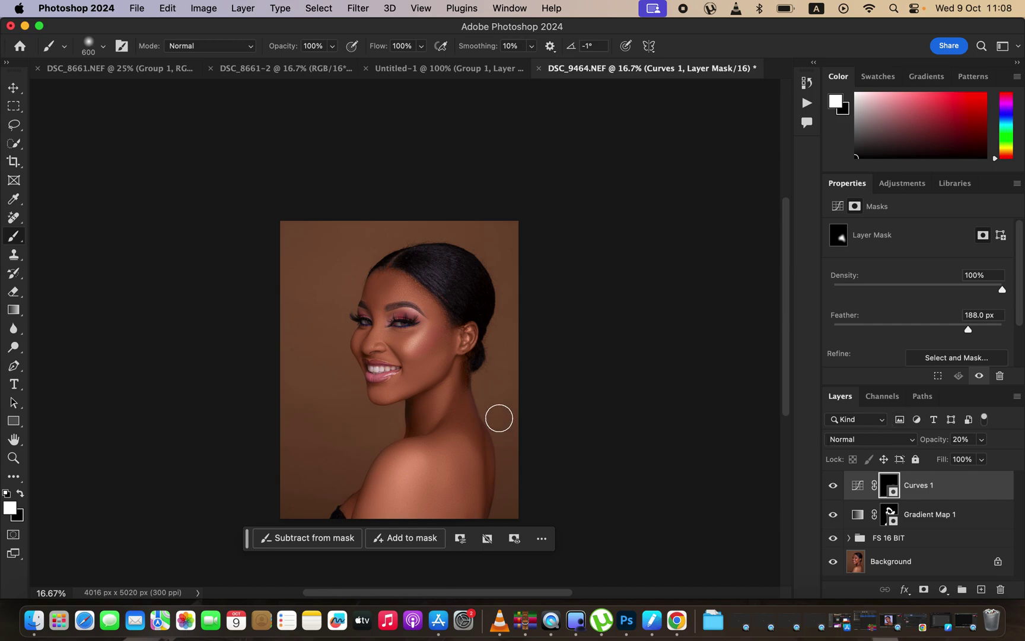
drag(968, 489, 1000, 589)
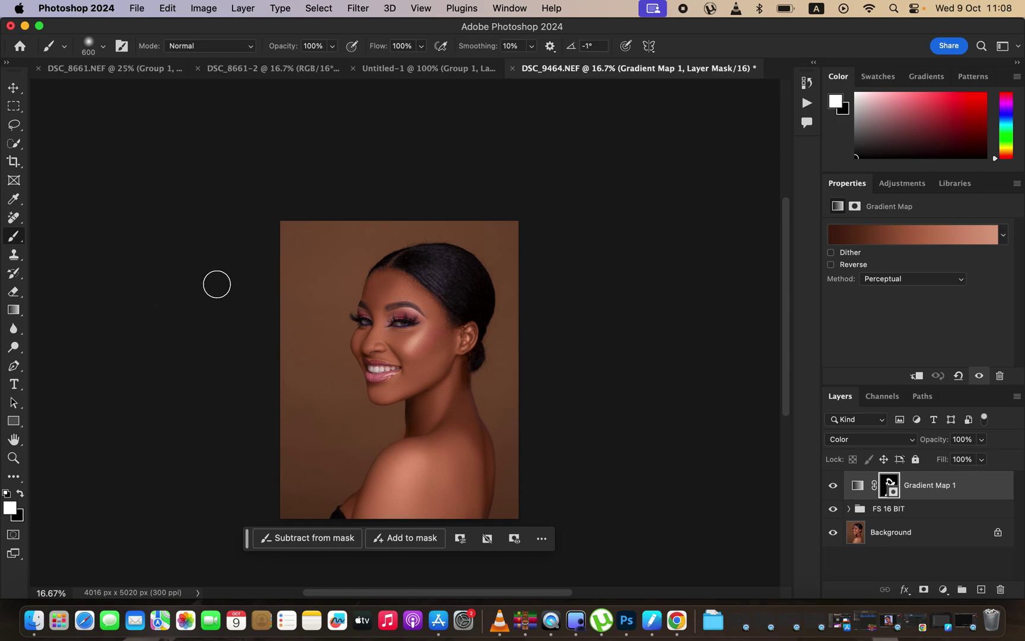
- Select the neck on the Background layer with the Quick Selection tool and add a Brightness/Contrast adjustment layer from the selection
click(913, 537)
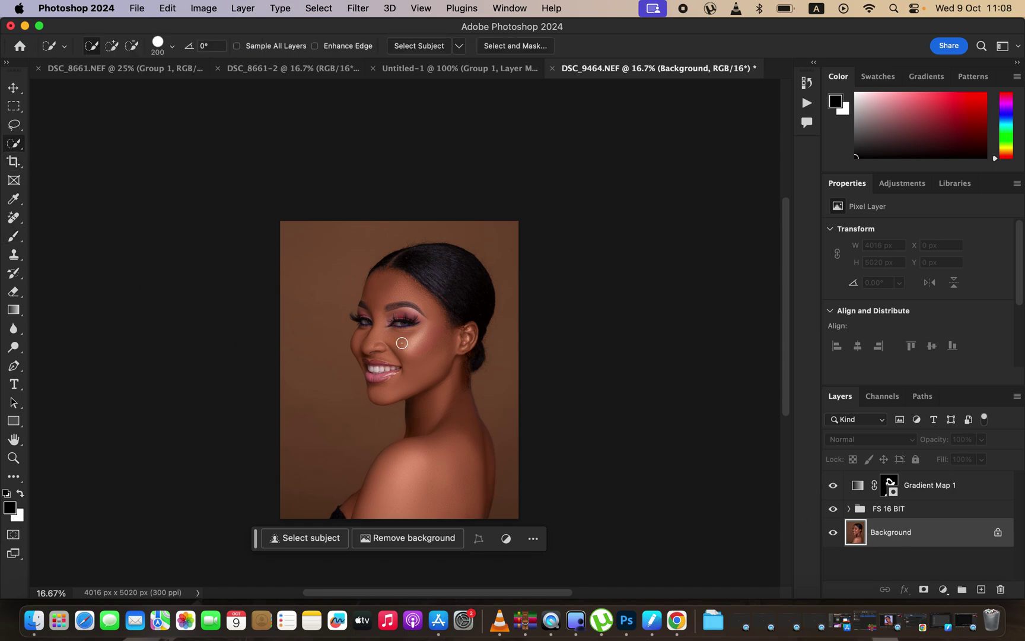
mouse_move(426, 402)
mouse_down()
mouse_move(419, 421)
mouse_move(449, 400)
mouse_move(459, 369)
mouse_move(474, 435)
mouse_move(496, 442)
mouse_move(487, 448)
mouse_up()
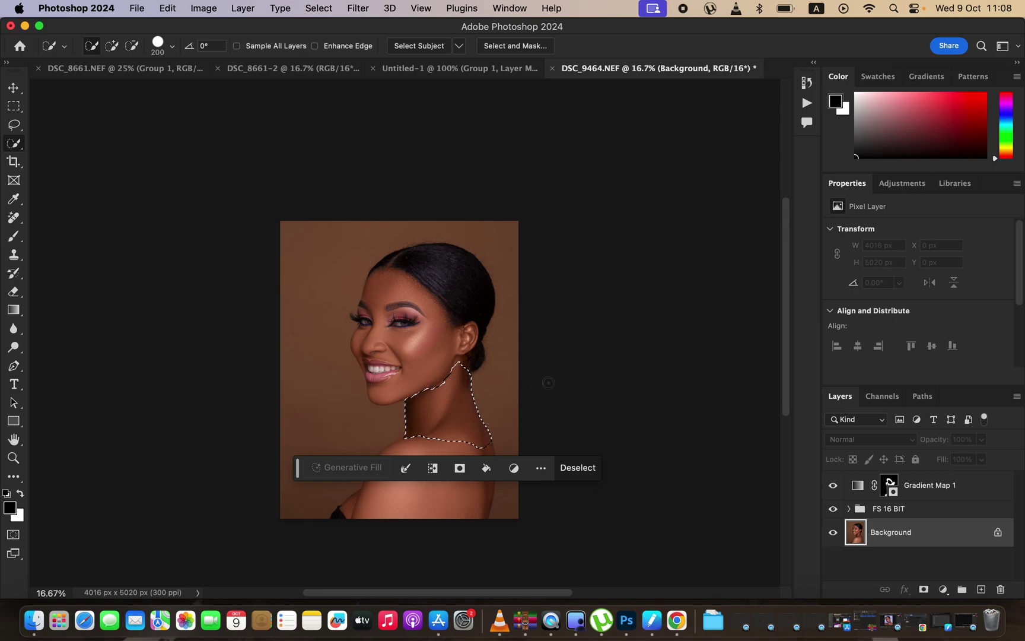
click(943, 588)
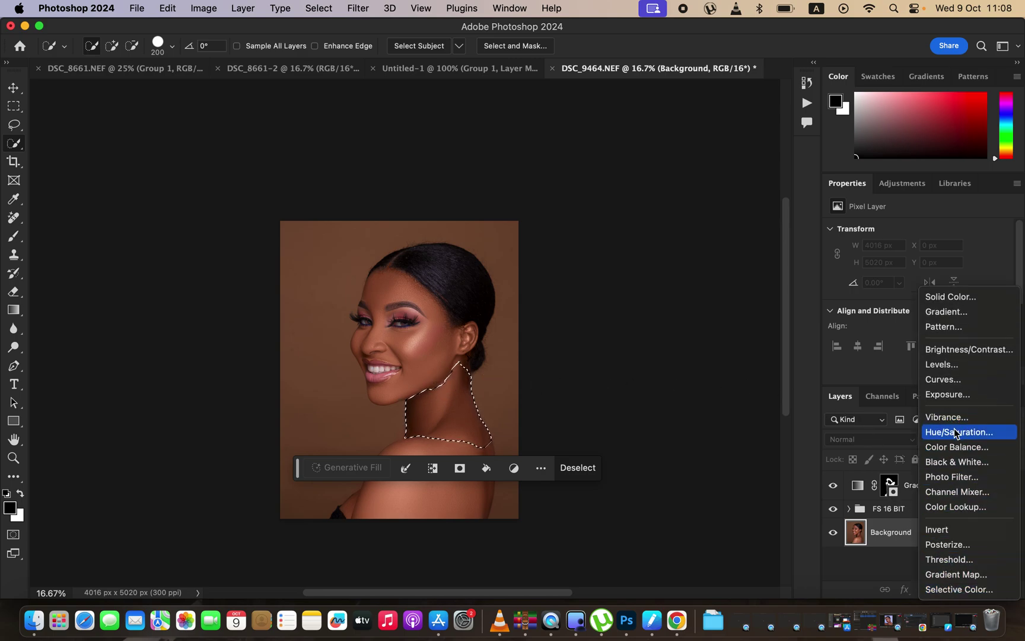
click(956, 349)
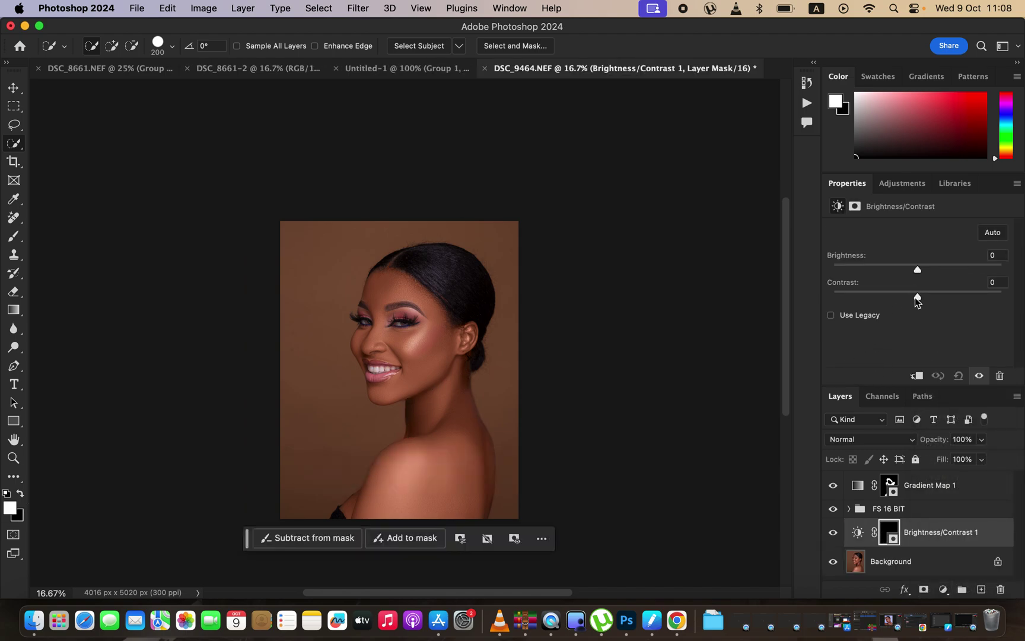
- Move the Brightness/Contrast layer above the Gradient Map layer and set its brightness to 3 and contrast to -13
drag(918, 300, 945, 273)
drag(945, 272, 946, 274)
drag(983, 532, 986, 477)
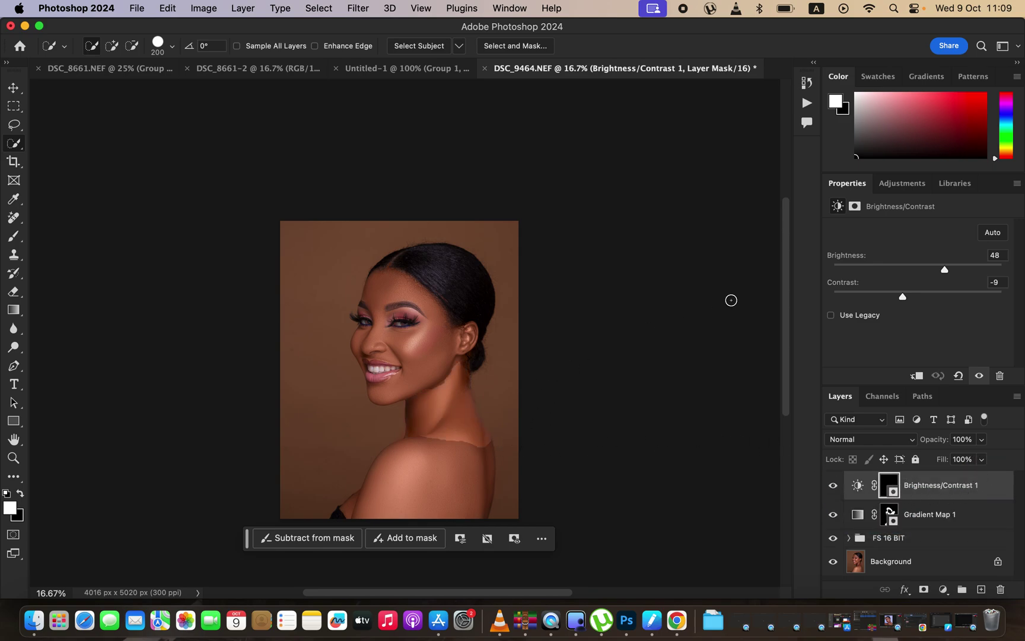
drag(942, 266, 896, 297)
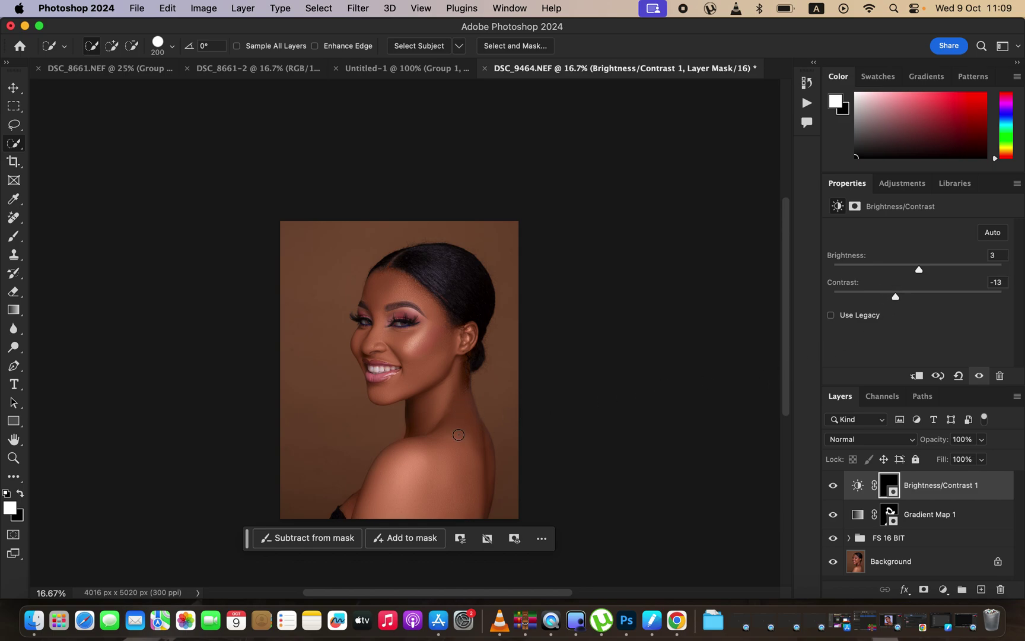
- Feather the Brightness/Contrast layer's mask by 94.6 px and set the layer's opacity to 72%
click(854, 206)
drag(844, 328, 942, 331)
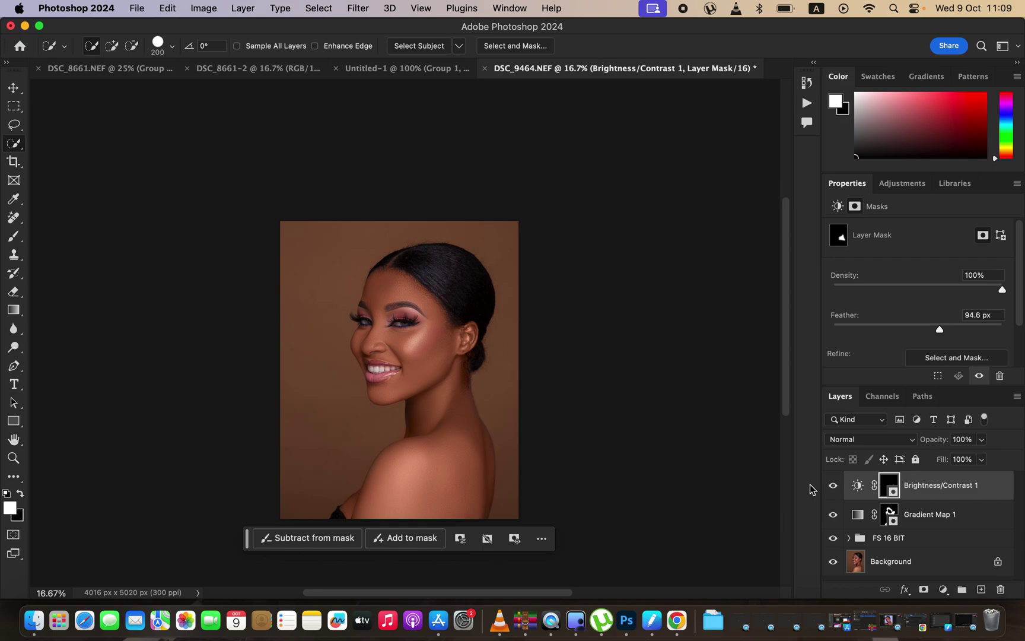
click(982, 439)
drag(984, 458, 965, 462)
- Compare the neck with and without the Brightness/Contrast layer by toggling the layer's visibility
click(832, 487)
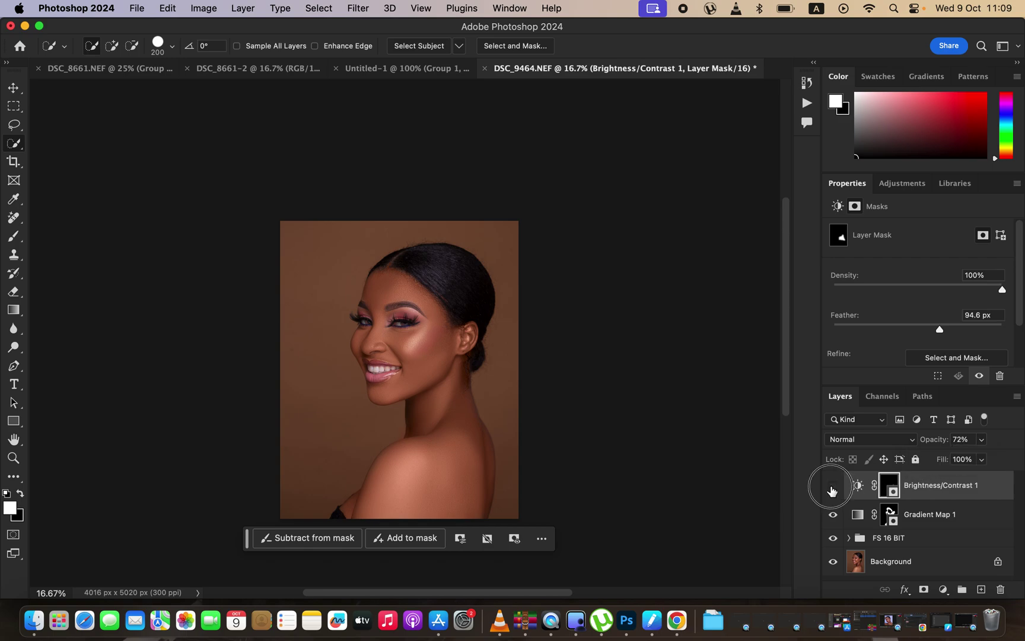
click(833, 486)
click(833, 486)
click(832, 486)
click(833, 487)
click(833, 486)
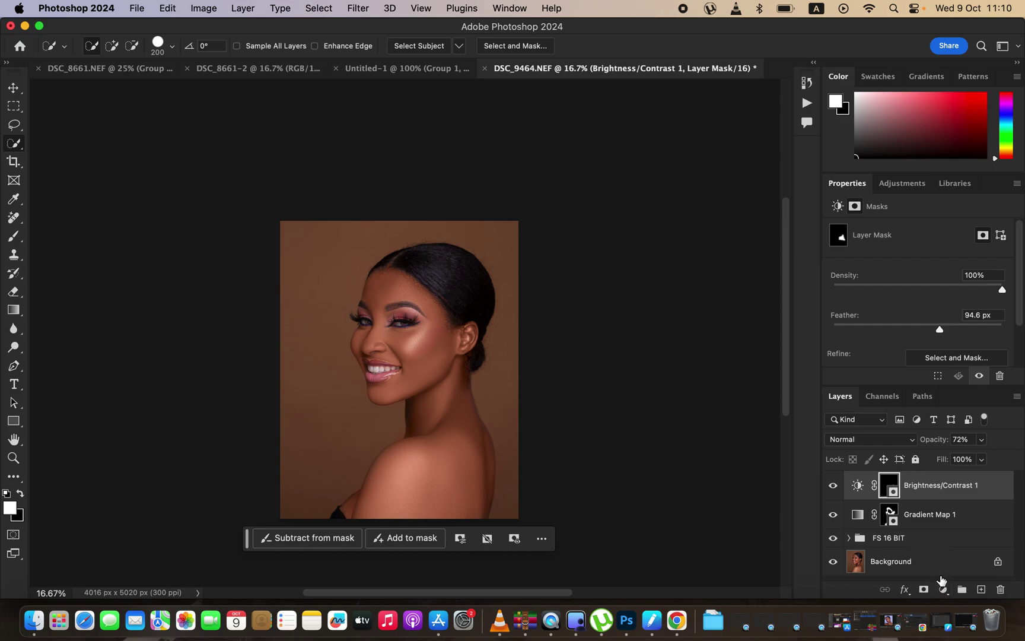
- Add a Curves adjustment layer with the midtones raised to brighten the image and invert its mask to black
click(943, 589)
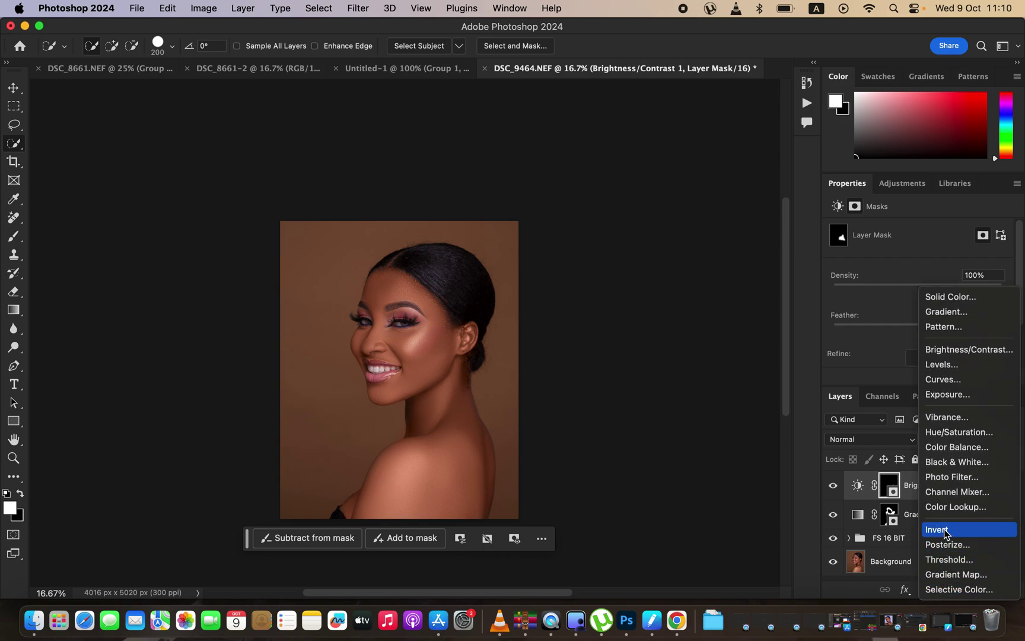
click(943, 379)
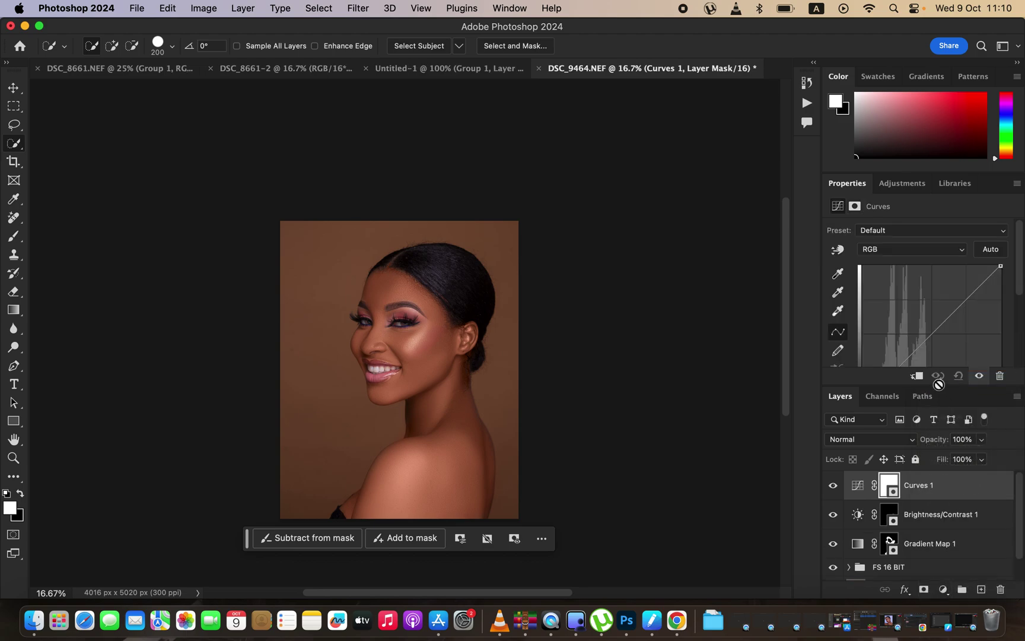
drag(930, 335, 920, 327)
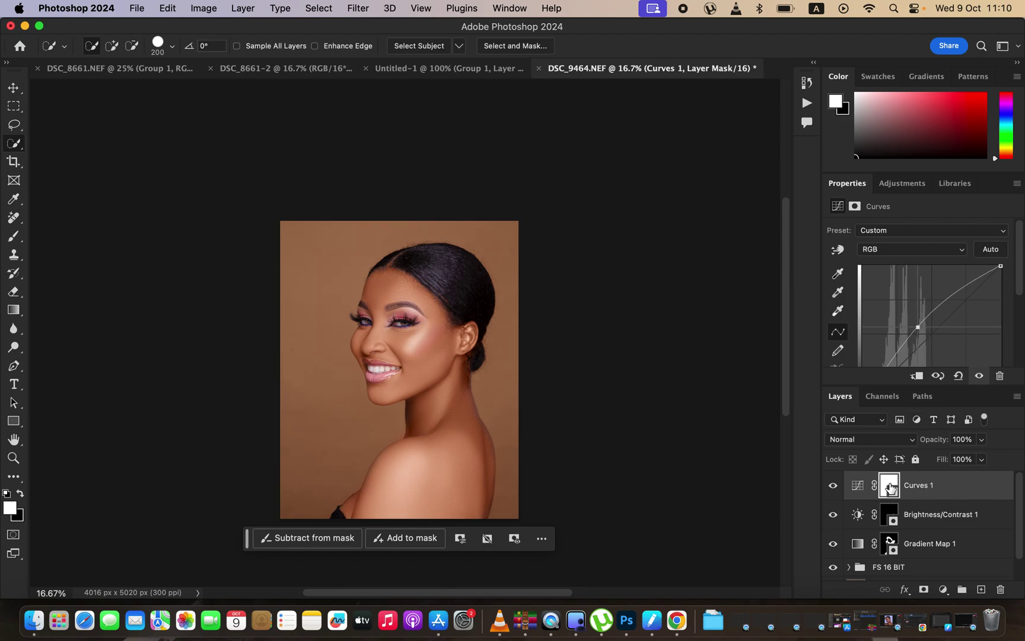
key(super+i)
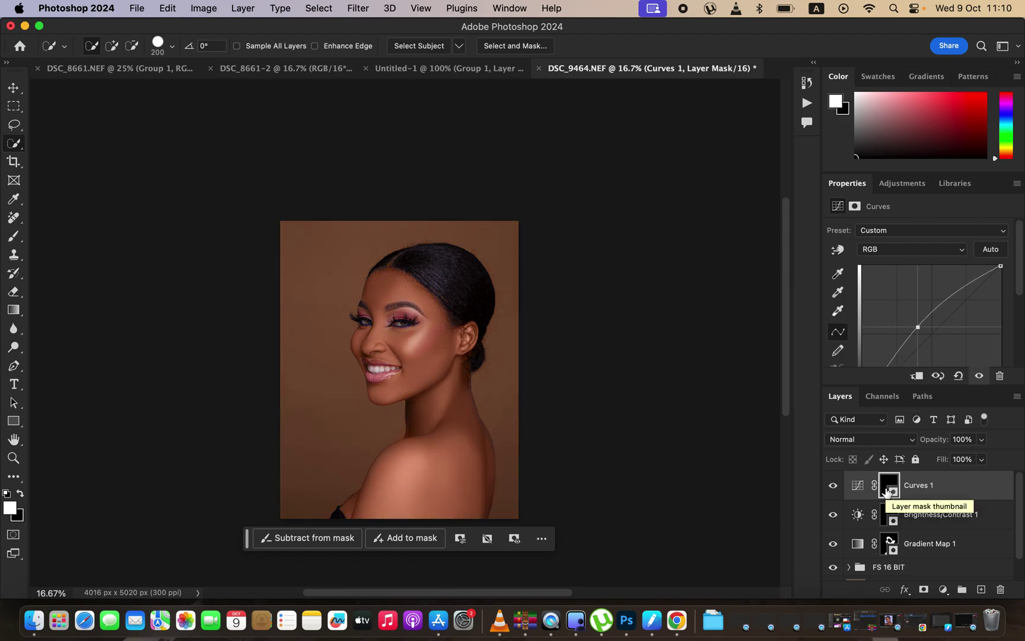
- Rename the brightening Curves layer as dodge
double_click(920, 485)
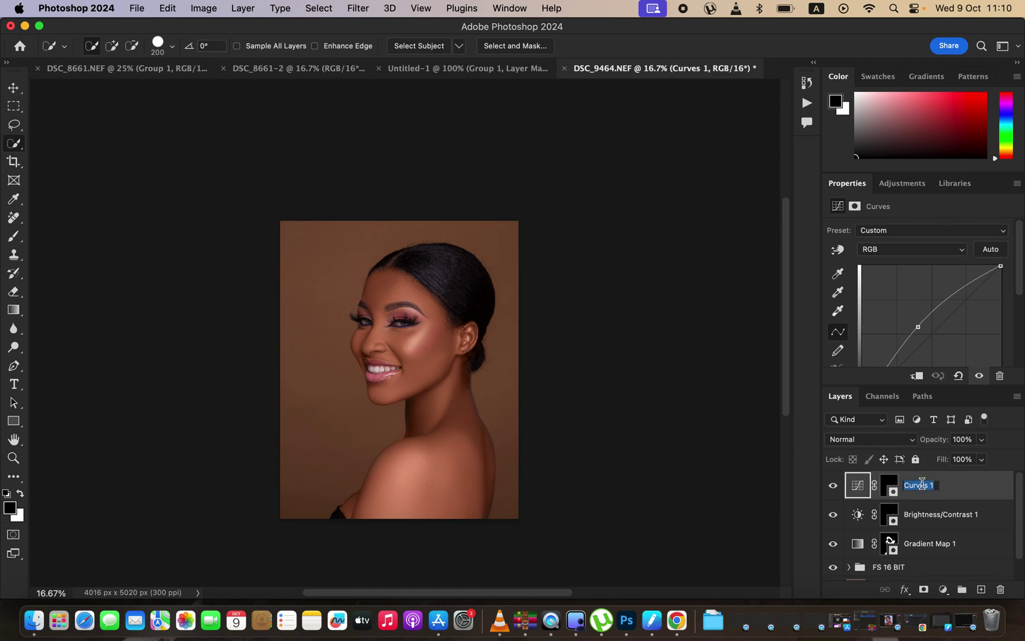
text(do)
text(dge)
key(Return)
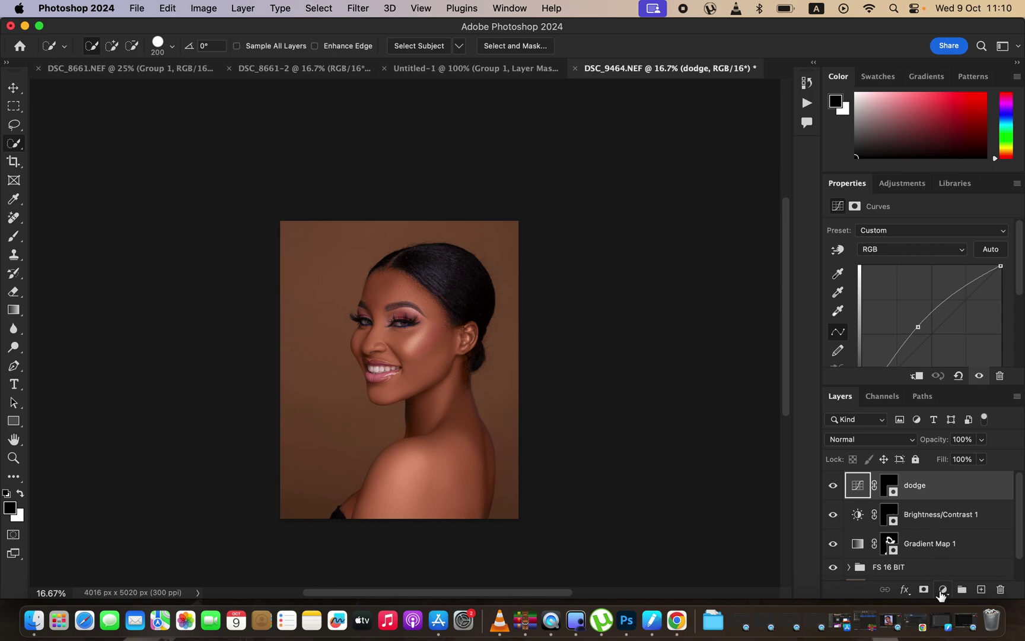
- Add another Curves adjustment layer with the midtones lowered to darken the image and invert its mask to black
click(942, 590)
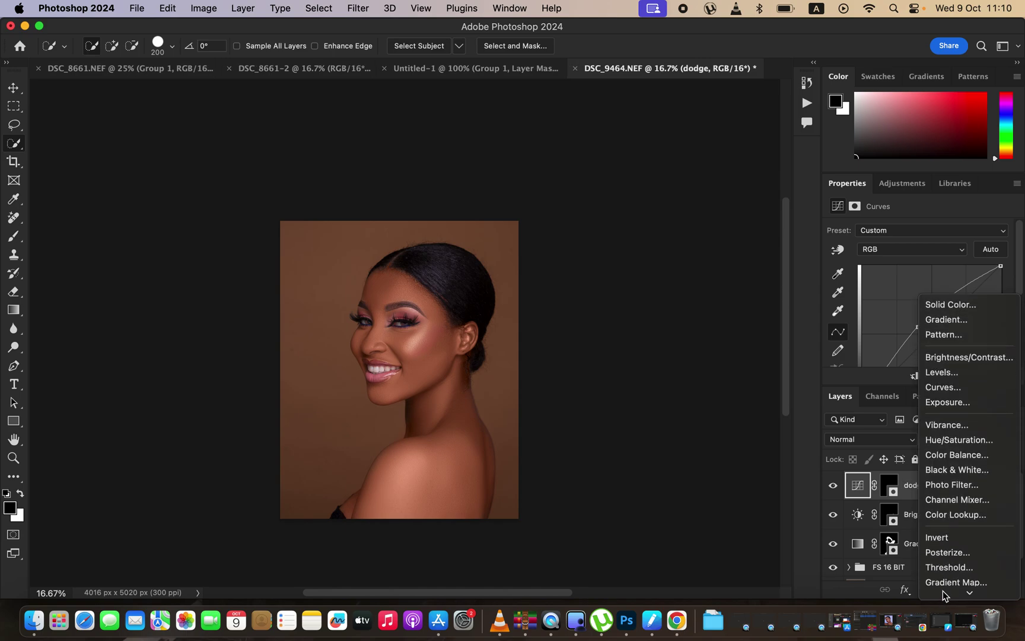
click(952, 384)
drag(929, 332, 940, 339)
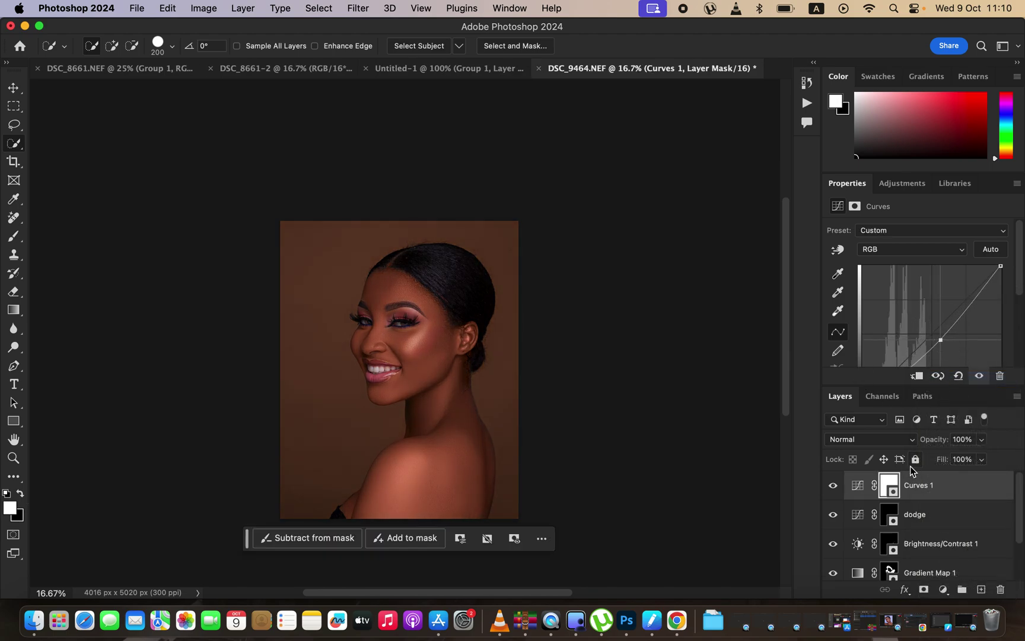
key(super+i)
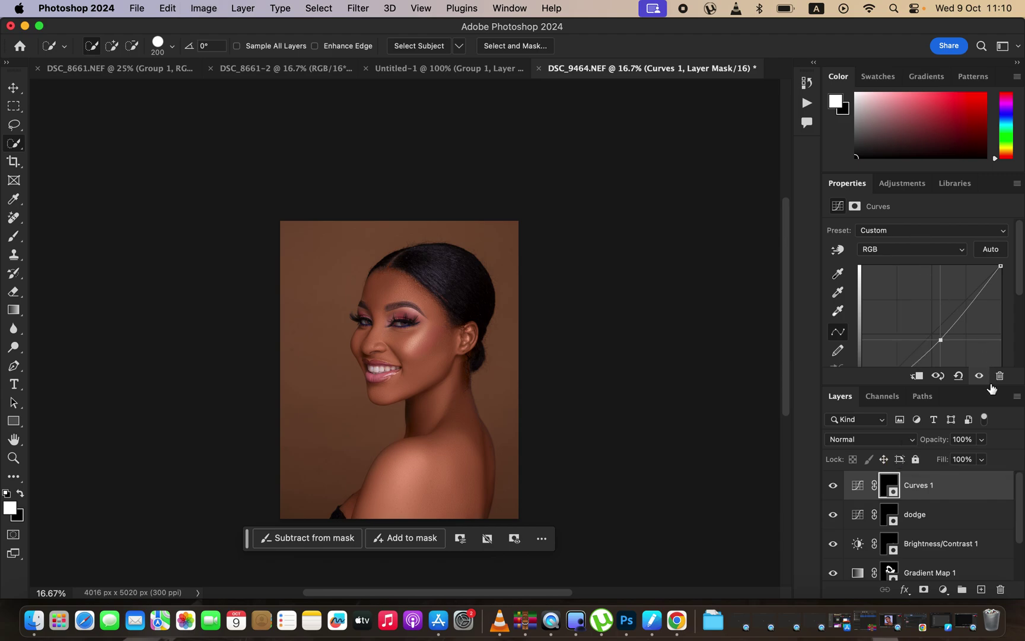
- Rename the darkening Curves layer as burn
double_click(922, 483)
text(burn)
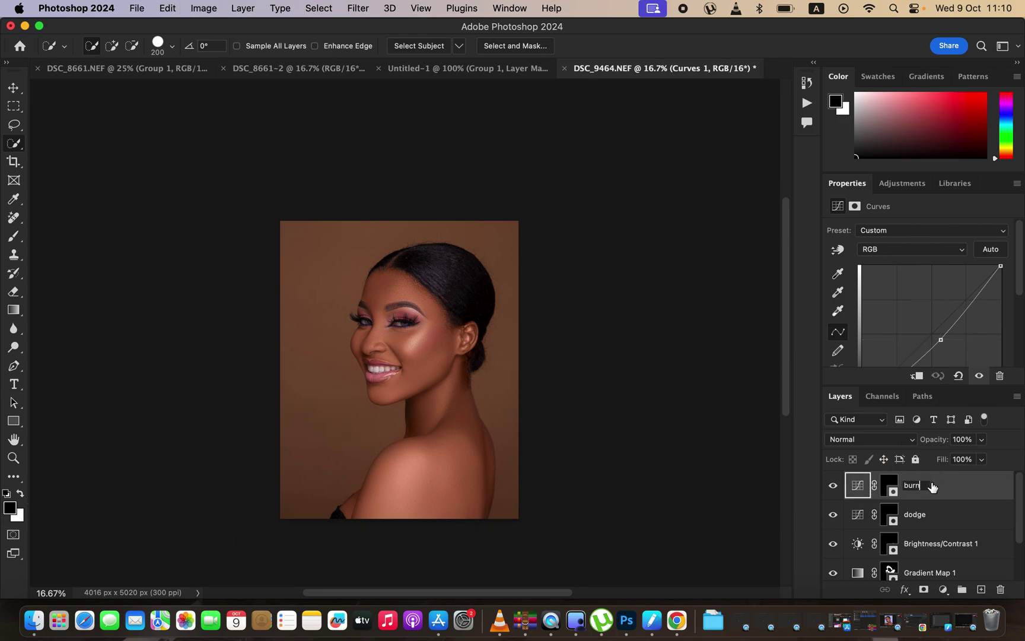
key(Return)
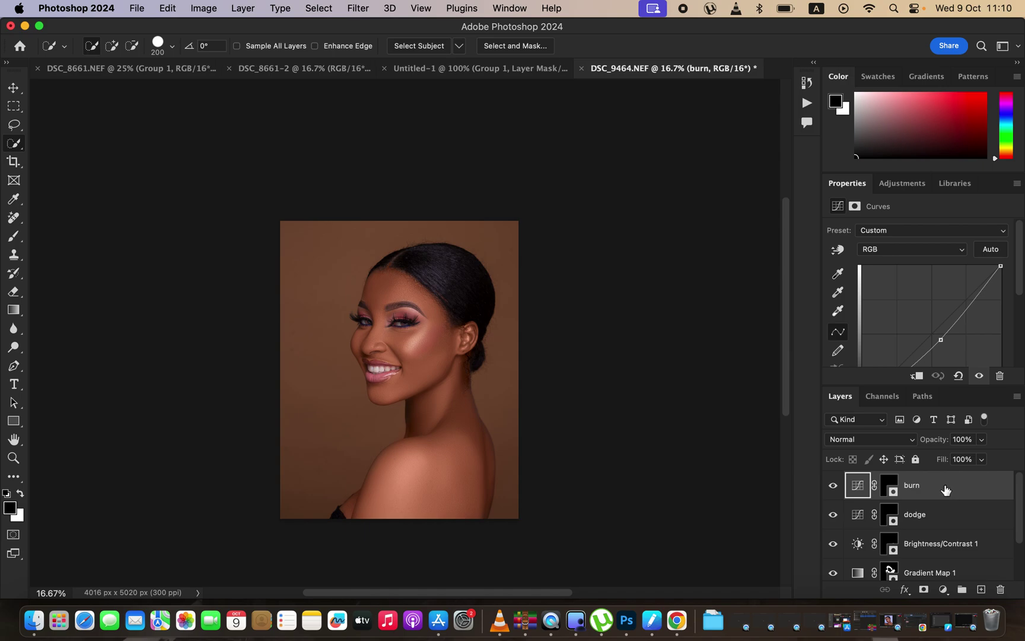
- Darken the cheek near the ear by painting white on the burn layer's mask with a soft Brush at 6% opacity
click(890, 488)
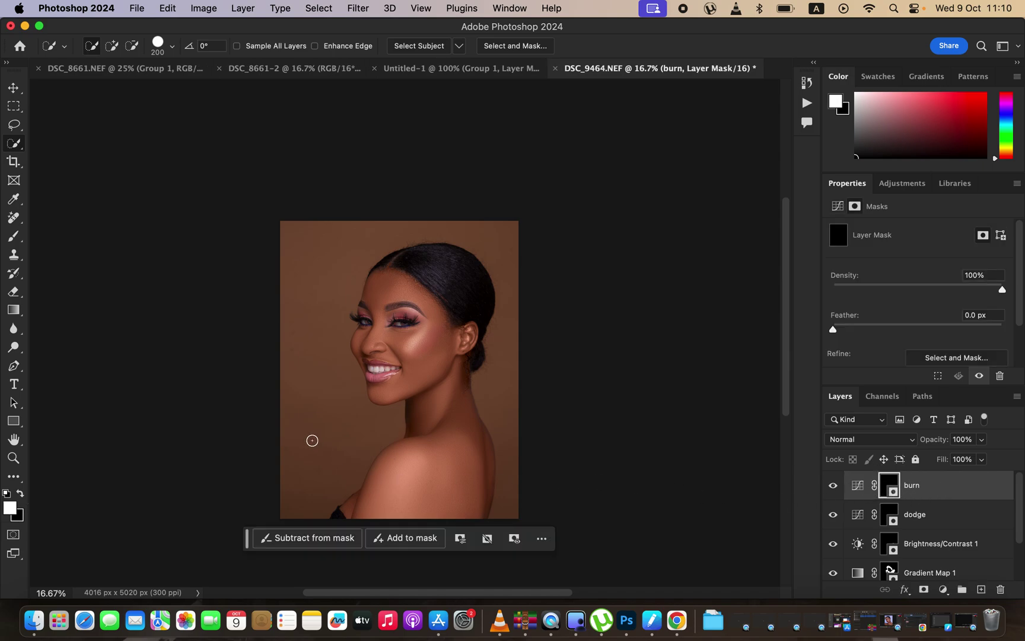
click(13, 236)
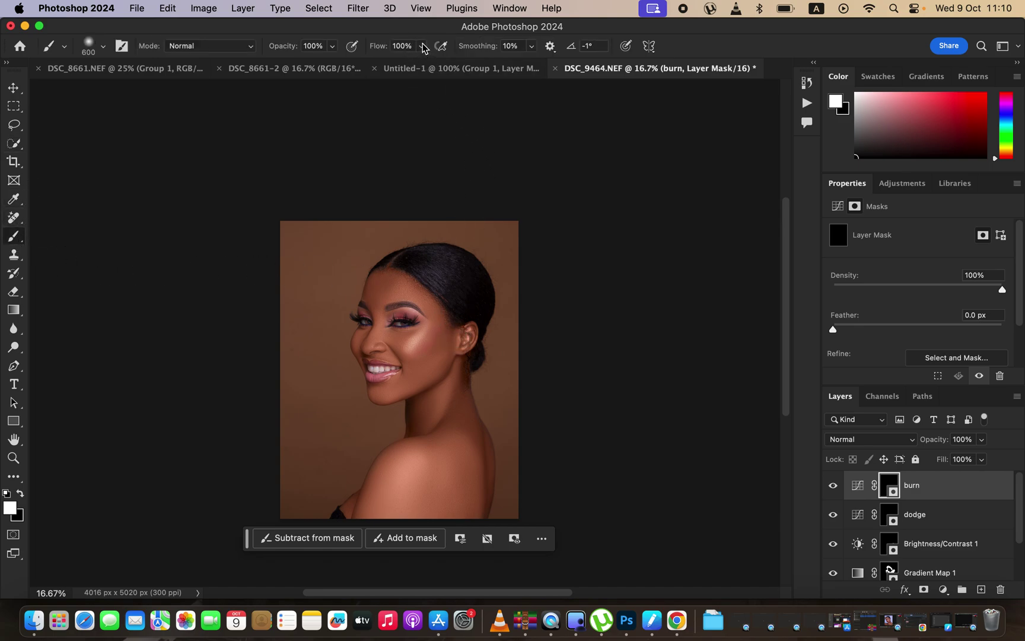
click(332, 46)
drag(334, 62, 271, 63)
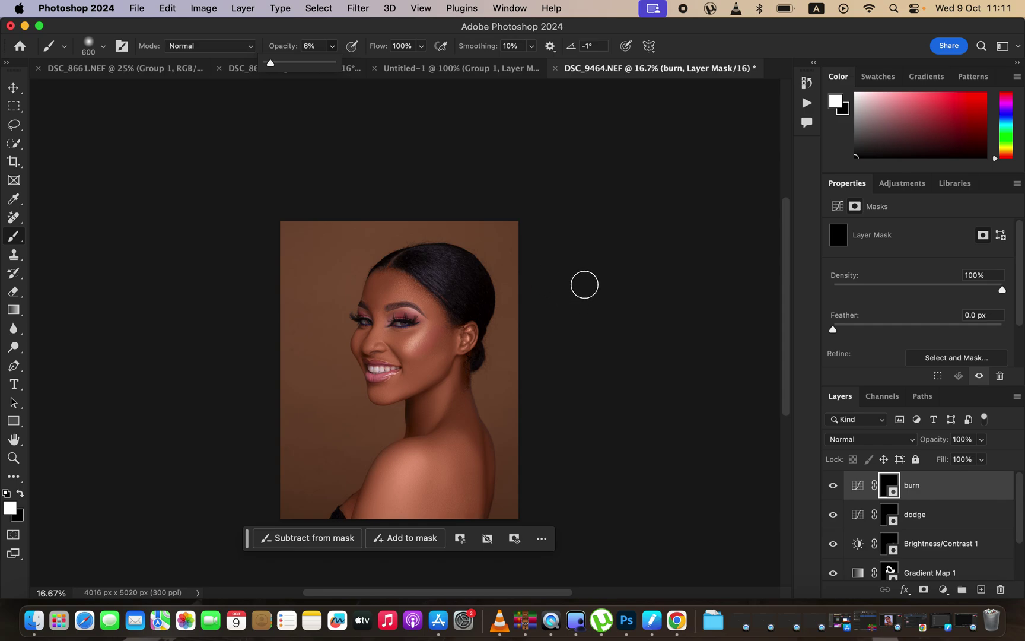
key(bracketleft)
key(bracketleft)
key(bracketleft)
key(bracketleft)
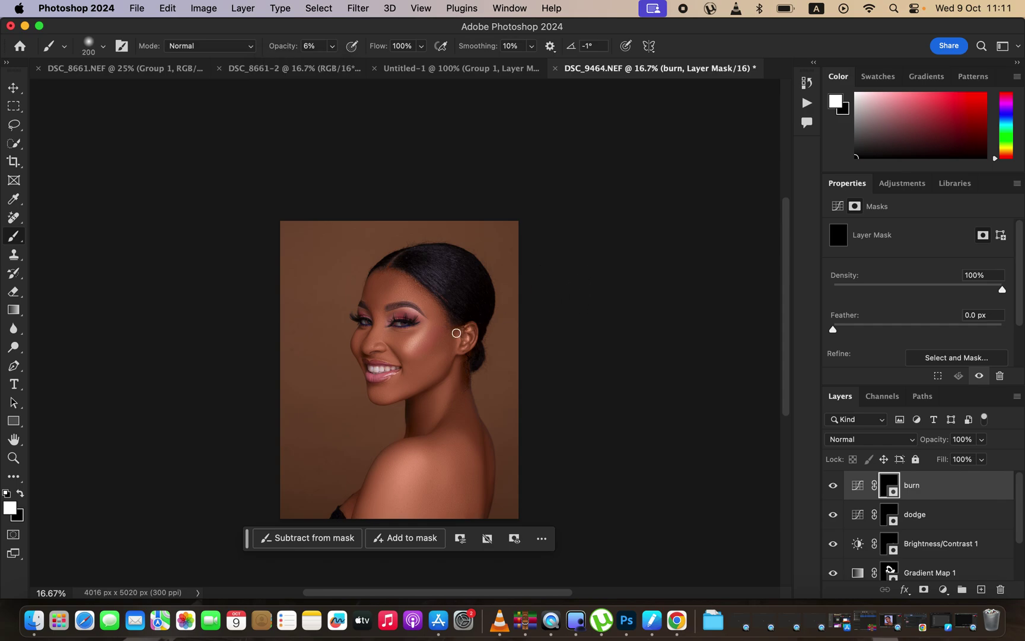
key(bracketright)
mouse_move(443, 324)
mouse_down()
mouse_move(430, 353)
mouse_move(444, 320)
mouse_move(425, 362)
mouse_move(446, 320)
mouse_up()
click(833, 485)
click(832, 485)
mouse_move(431, 354)
mouse_down()
mouse_move(448, 320)
mouse_move(428, 354)
mouse_up()
- Build up shading on the cheek, forehead and eye area on the burn mask with the brush opacity at 11%
drag(332, 48, 336, 66)
drag(437, 343, 435, 347)
mouse_move(379, 275)
mouse_down()
mouse_move(373, 284)
mouse_move(414, 269)
mouse_move(414, 283)
mouse_up()
drag(395, 336, 402, 340)
- Paint white on the dodge layer's mask with a smaller brush to lighten the cheekbone and forehead highlights
click(888, 517)
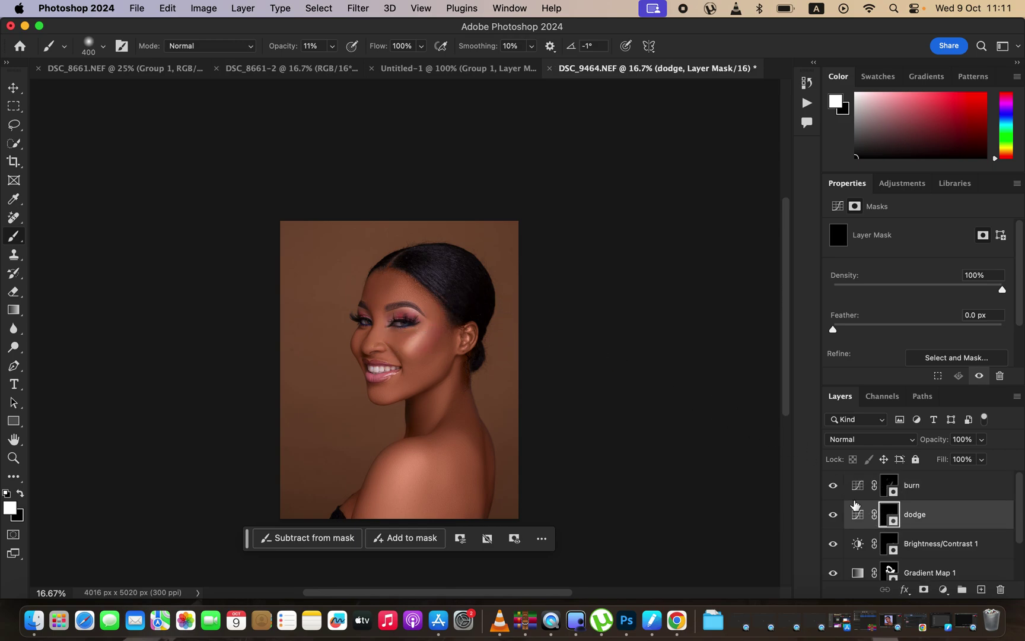
key(bracketleft)
key(bracketleft)
drag(409, 349, 419, 331)
drag(399, 287, 407, 291)
- Lighten the shoulder and upper back on the dodge mask with the brush enlarged to 700
key(bracketright)
key(bracketright)
key(bracketright)
key(bracketright)
mouse_move(406, 456)
mouse_down()
mouse_move(393, 469)
mouse_move(407, 457)
mouse_move(414, 478)
mouse_move(405, 456)
mouse_move(414, 473)
mouse_move(414, 455)
mouse_move(430, 447)
mouse_up()
mouse_move(414, 463)
mouse_down()
mouse_move(403, 473)
mouse_move(466, 462)
mouse_up()
- Set the dodge layer's opacity to 57% and compare the portrait with the dodge and burn layers shown and hidden
click(982, 439)
drag(983, 455, 953, 455)
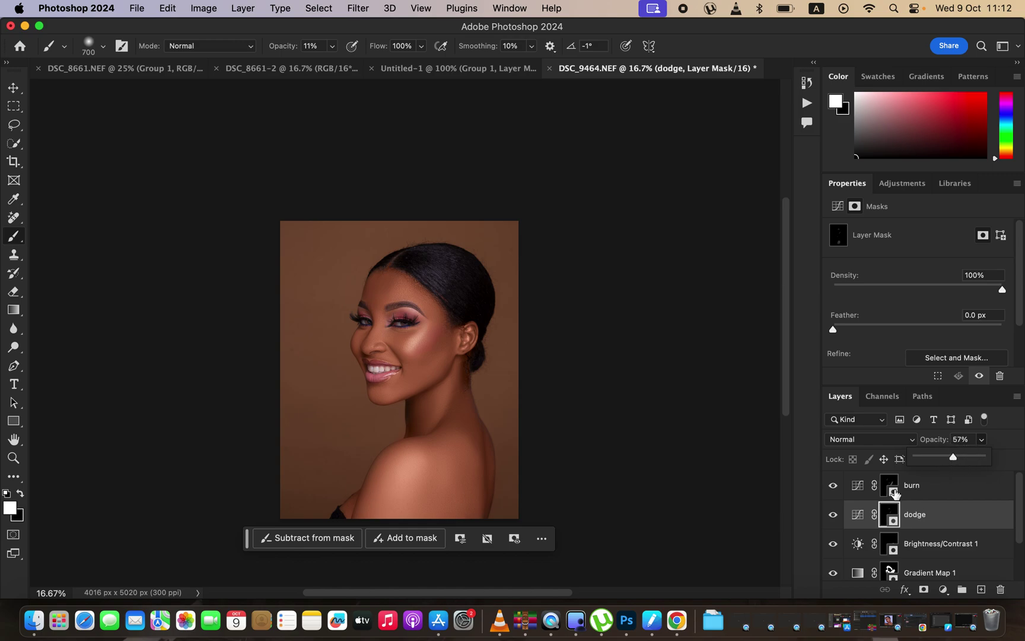
click(833, 514)
click(833, 515)
click(833, 515)
click(833, 514)
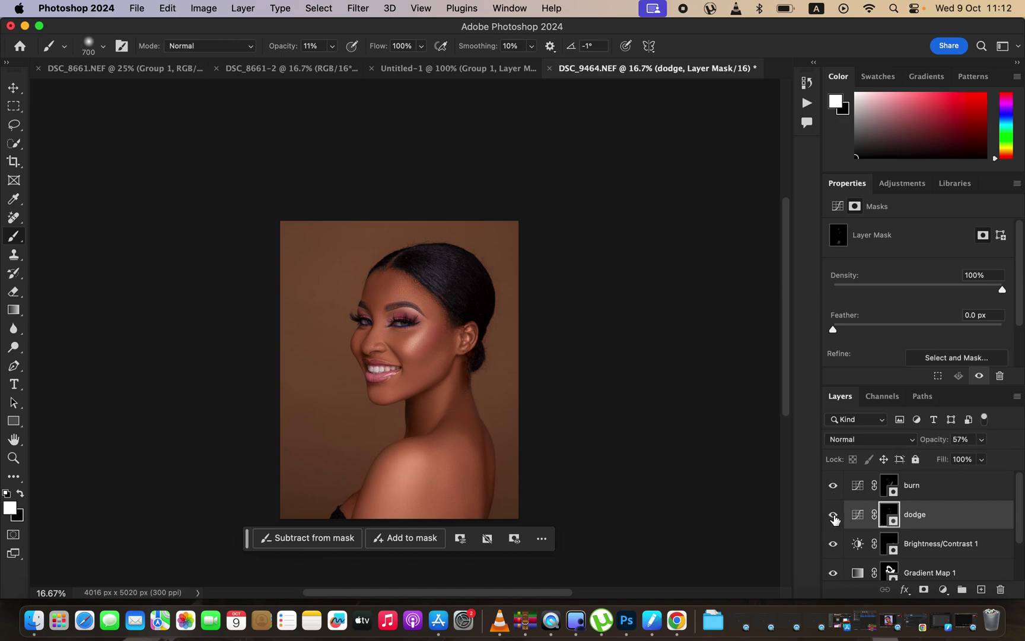
click(834, 493)
click(834, 491)
click(833, 490)
- Add a Curves adjustment layer above burn and lower its white point input to 178
click(972, 489)
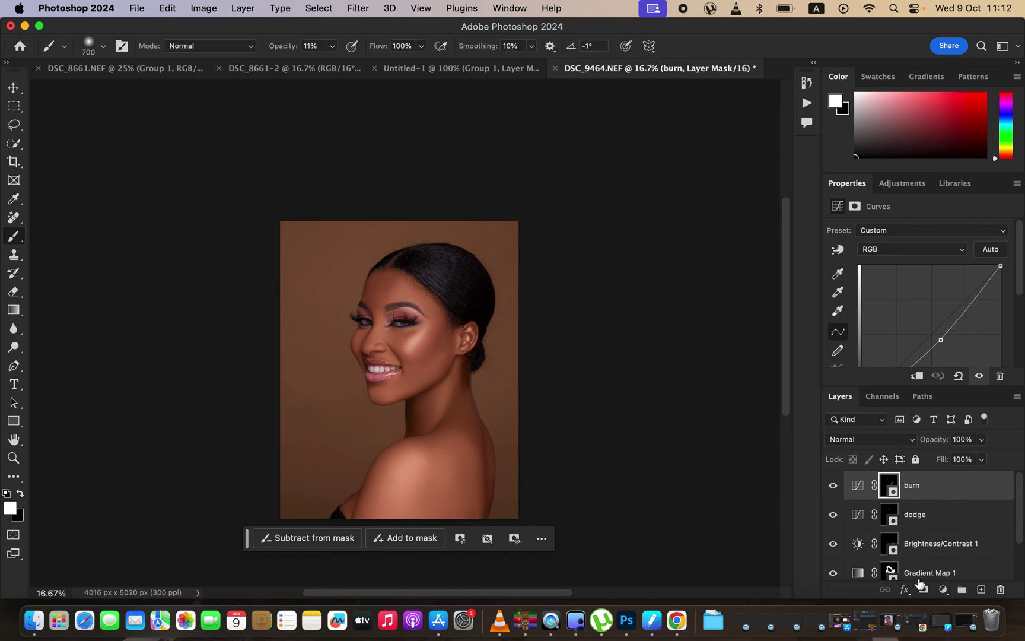
click(943, 589)
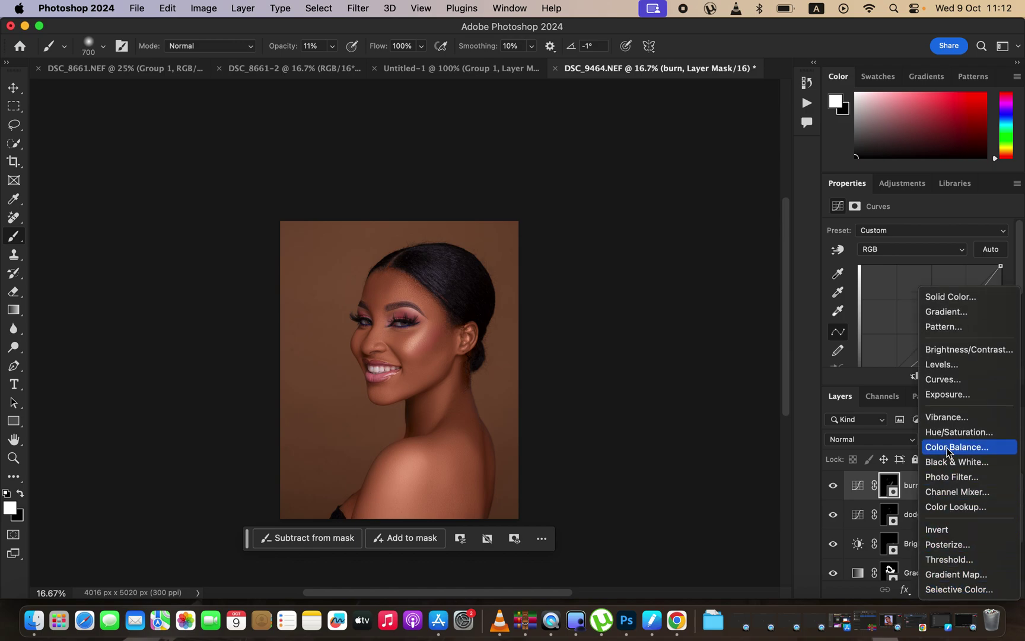
click(946, 379)
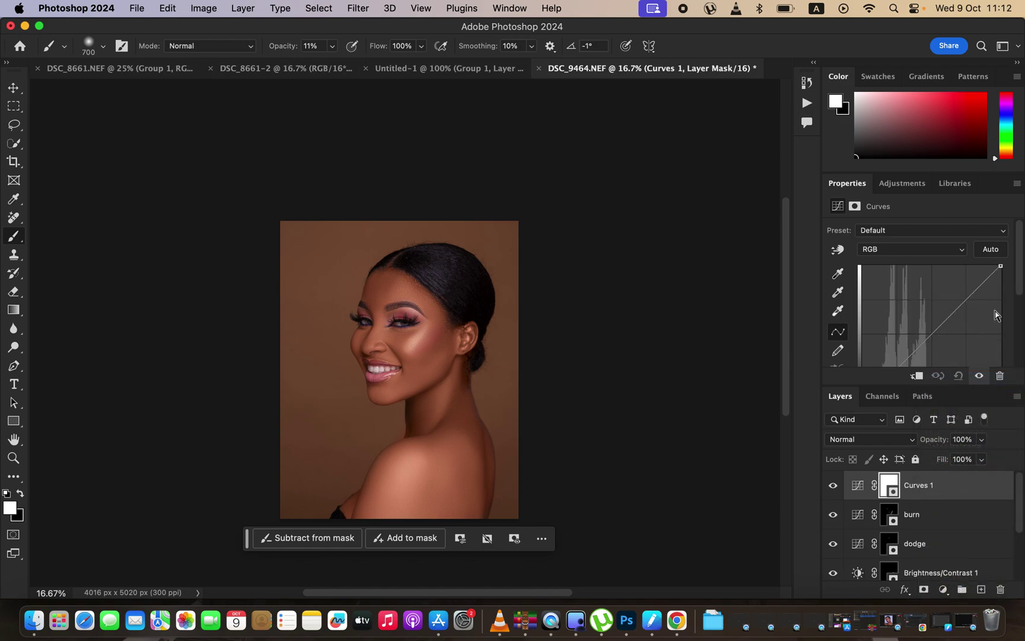
mouse_move(1020, 280)
mouse_down()
mouse_move(1020, 321)
mouse_move(959, 334)
mouse_up()
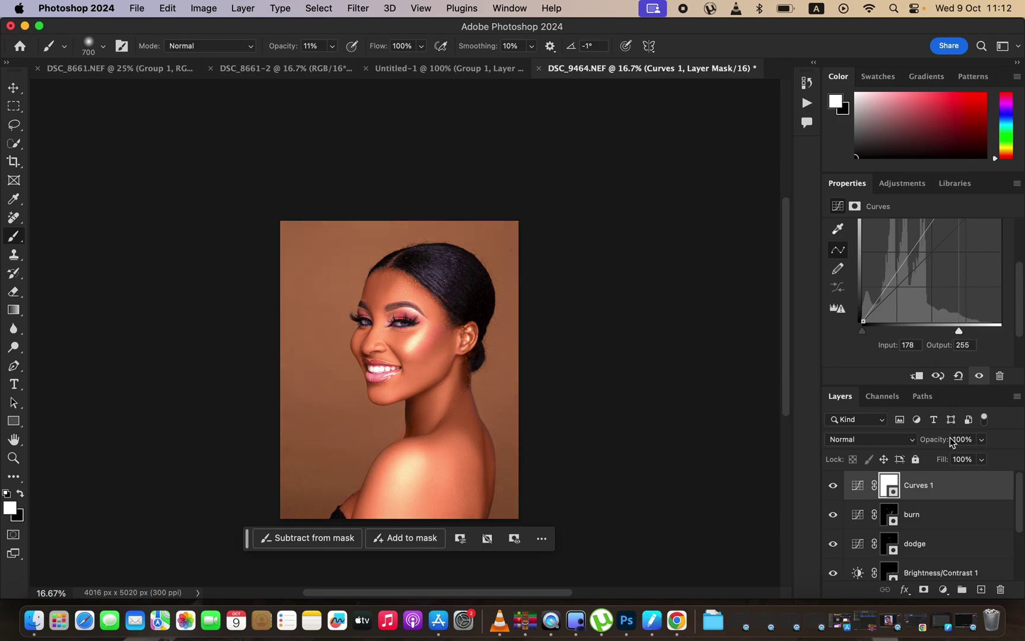
- Restrict the new Curves layer to highlights with Blend If, splitting the Underlying Layer's dark slider to 160 / 207
double_click(979, 490)
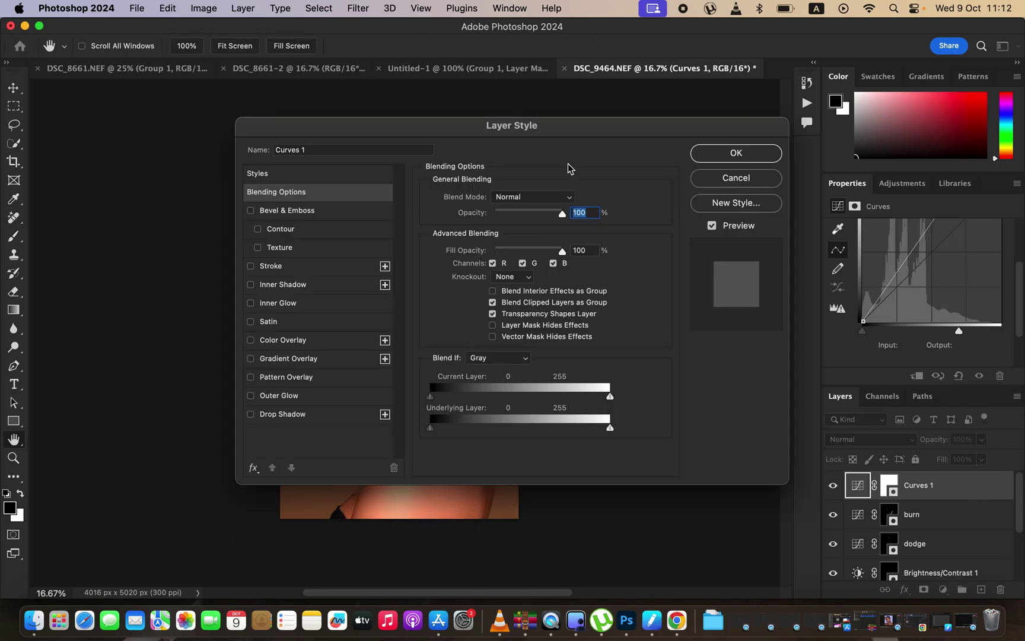
drag(563, 127, 842, 99)
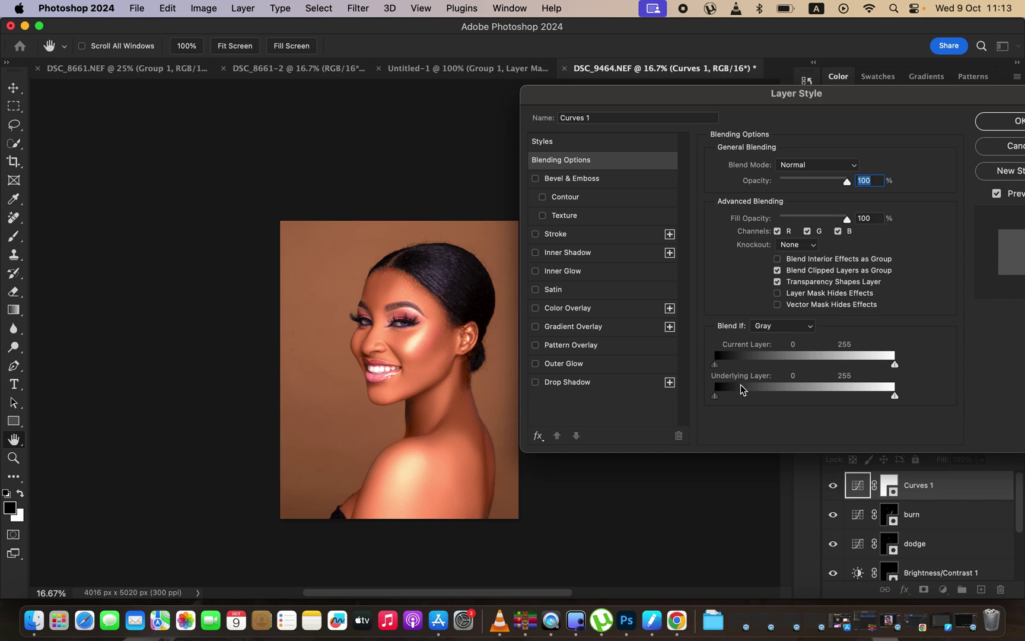
click(715, 399)
drag(715, 399, 829, 390)
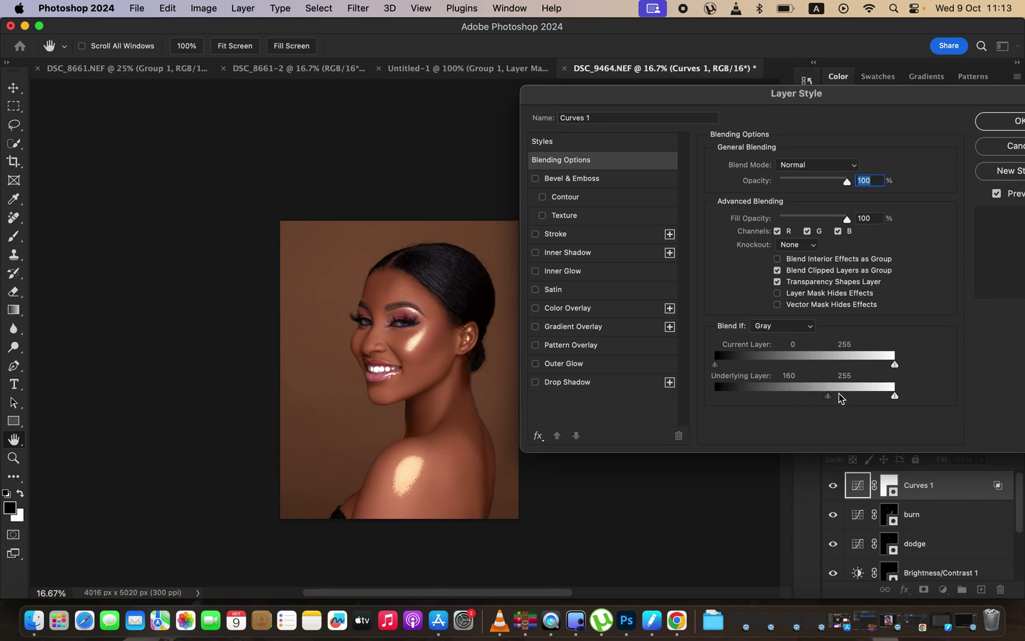
drag(830, 397, 862, 399)
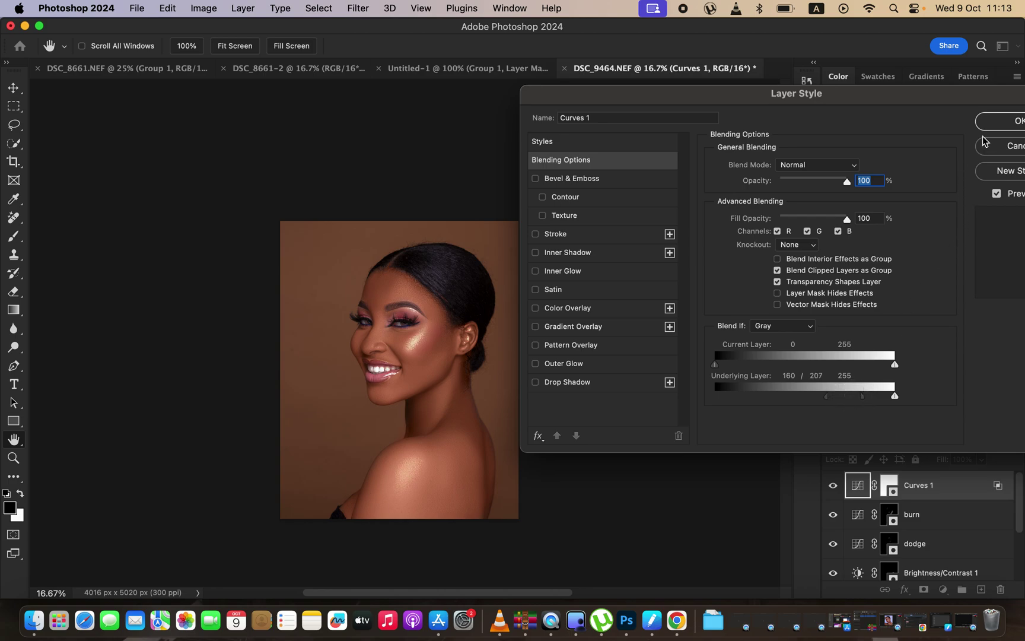
click(1002, 121)
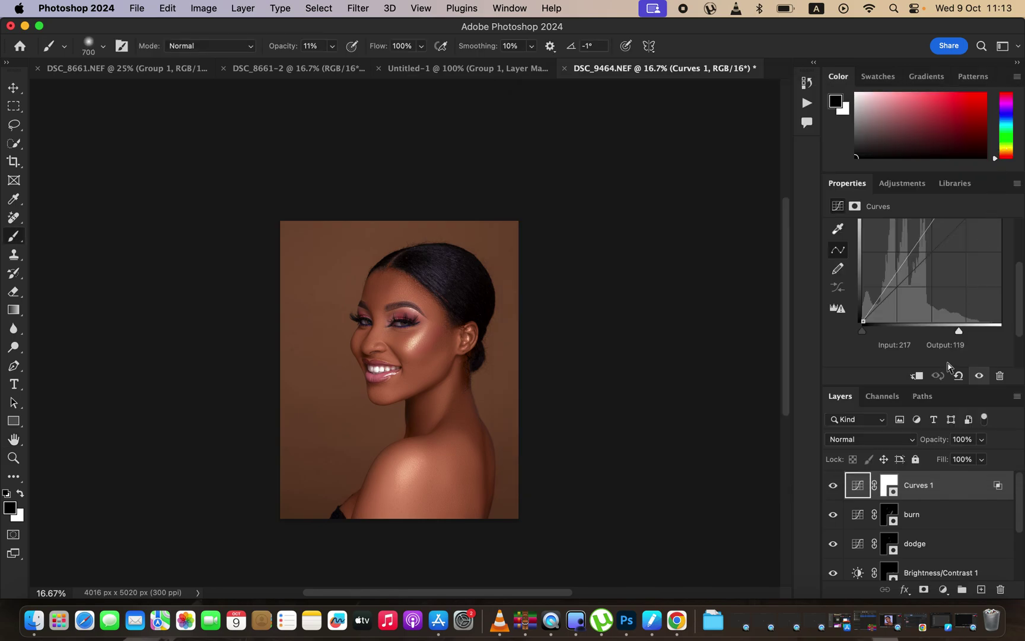
- Invert the Curves 1 mask to black and paint white at 100% brush opacity over the face, neck and shoulder highlights
click(890, 486)
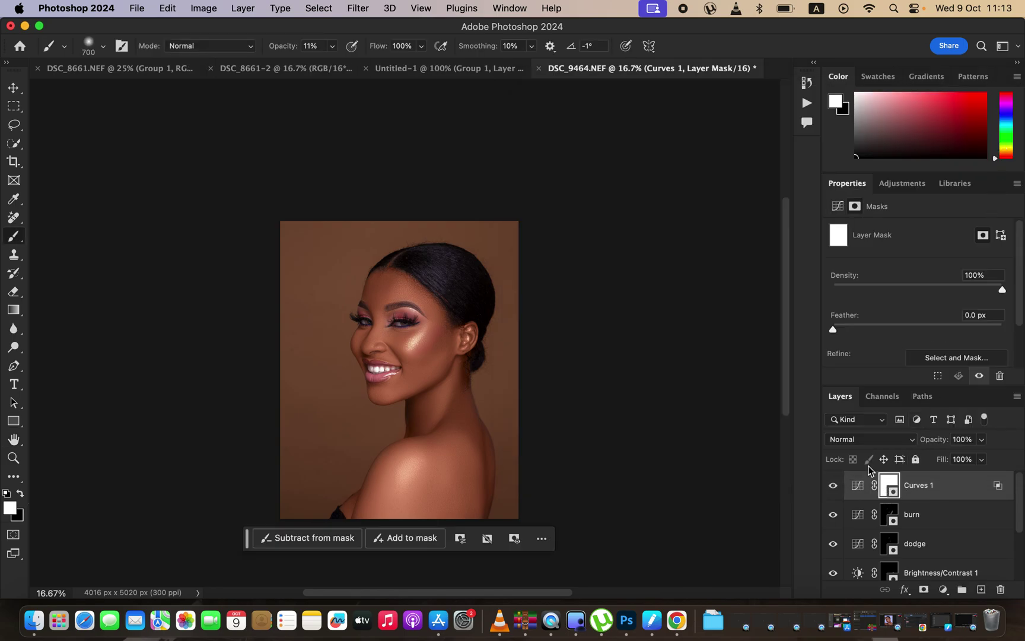
key(super+i)
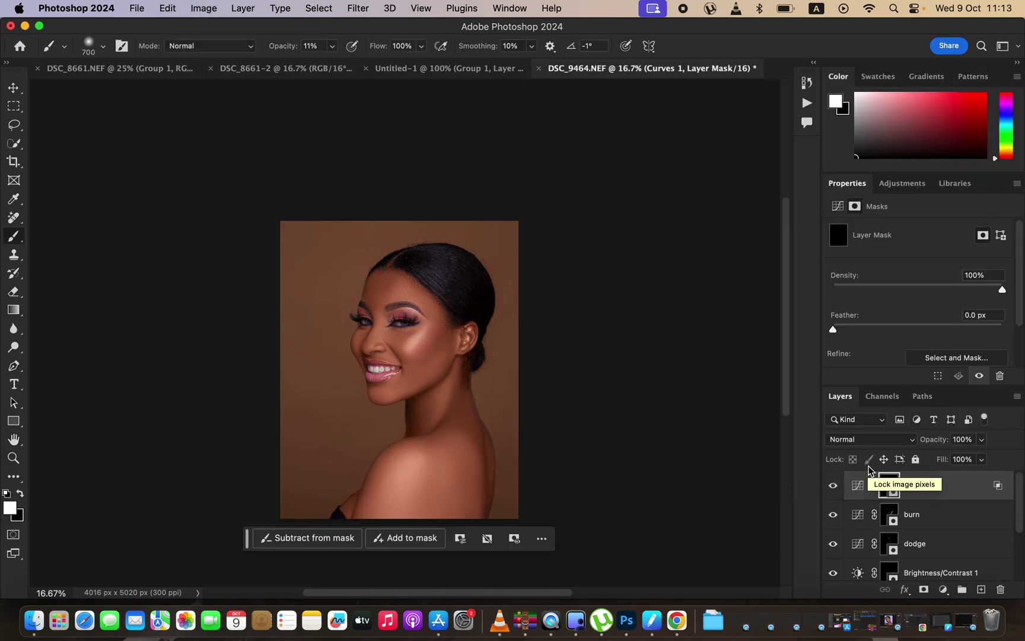
click(331, 47)
drag(330, 62, 355, 63)
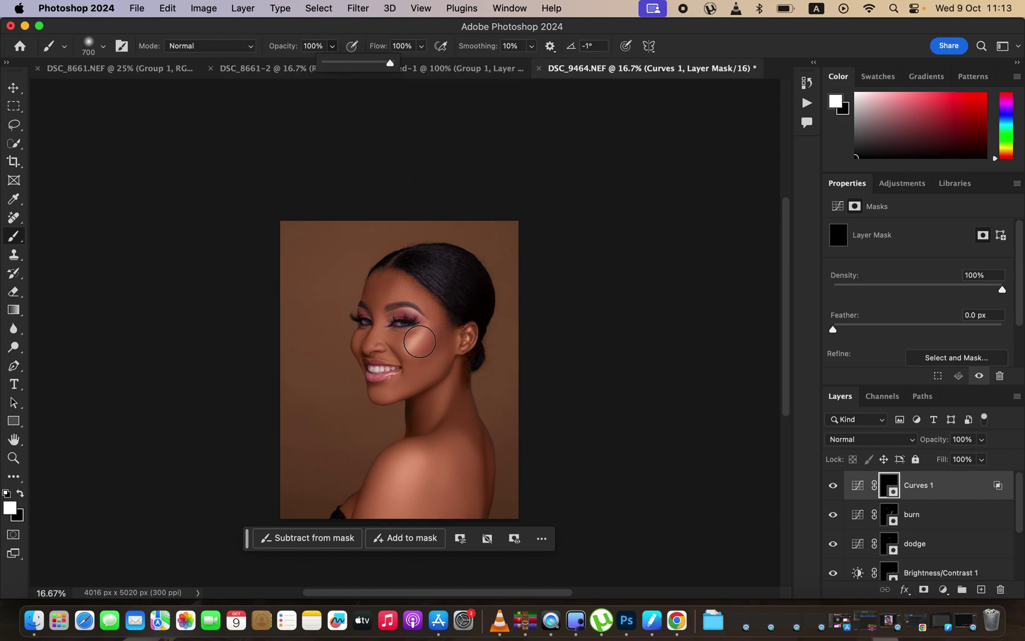
key(0)
mouse_move(418, 338)
mouse_down()
mouse_move(404, 350)
mouse_move(403, 338)
mouse_move(368, 344)
mouse_move(405, 310)
mouse_up()
mouse_move(408, 442)
mouse_down()
mouse_move(401, 482)
mouse_move(405, 457)
mouse_move(400, 465)
mouse_move(424, 459)
mouse_move(407, 463)
mouse_move(416, 454)
mouse_move(416, 348)
mouse_move(434, 328)
mouse_move(418, 362)
mouse_move(427, 332)
mouse_move(413, 347)
mouse_move(438, 341)
mouse_move(436, 406)
mouse_move(426, 410)
mouse_move(433, 420)
mouse_move(466, 419)
mouse_move(449, 419)
mouse_move(454, 432)
mouse_move(425, 469)
mouse_move(409, 468)
mouse_move(400, 377)
mouse_move(373, 342)
mouse_move(377, 287)
mouse_move(405, 282)
mouse_move(415, 323)
mouse_move(391, 395)
mouse_up()
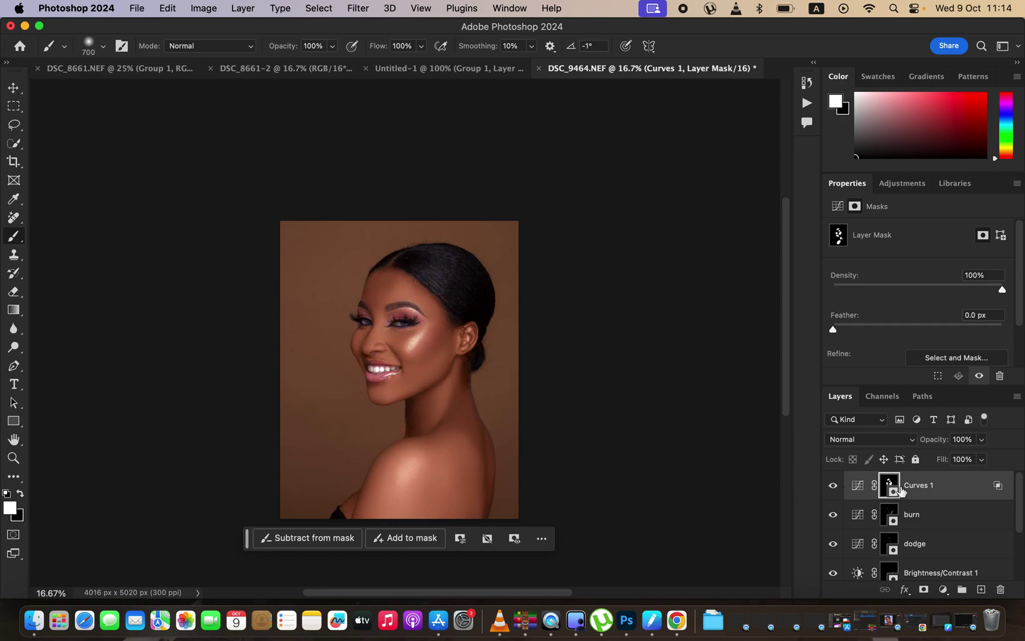
- Compare the portrait with and without Curves 1, and mask its effect off the teeth with a black brush of size 150
click(833, 485)
click(833, 485)
click(834, 486)
click(834, 485)
key(x)
key(bracketleft)
key(bracketleft)
key(bracketleft)
key(bracketleft)
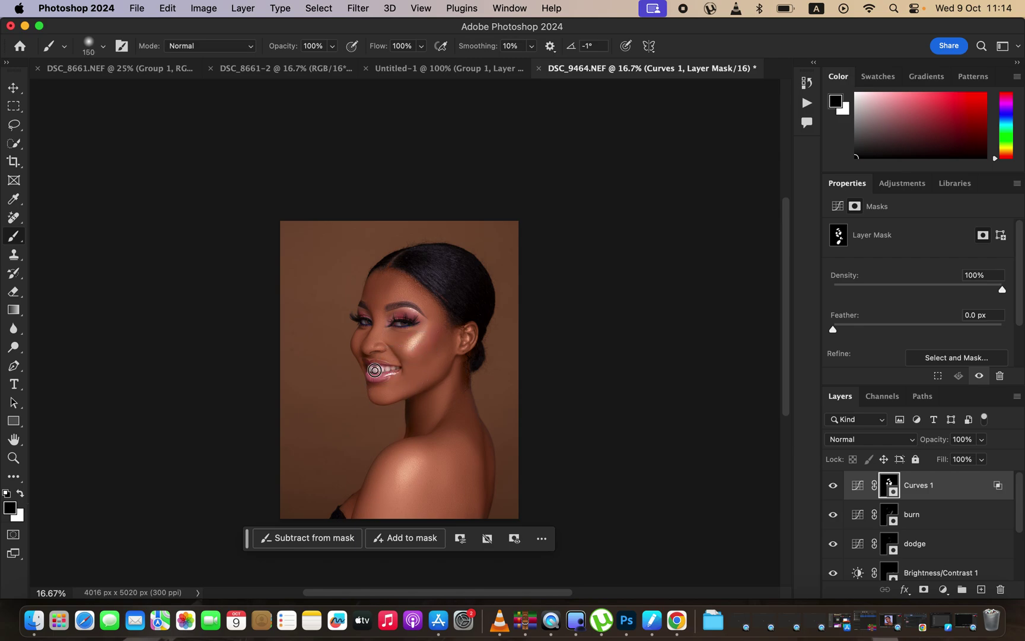
- Set the Curves 1 layer's opacity to 50% and check the highlights on the face up close
click(982, 441)
drag(979, 455, 949, 455)
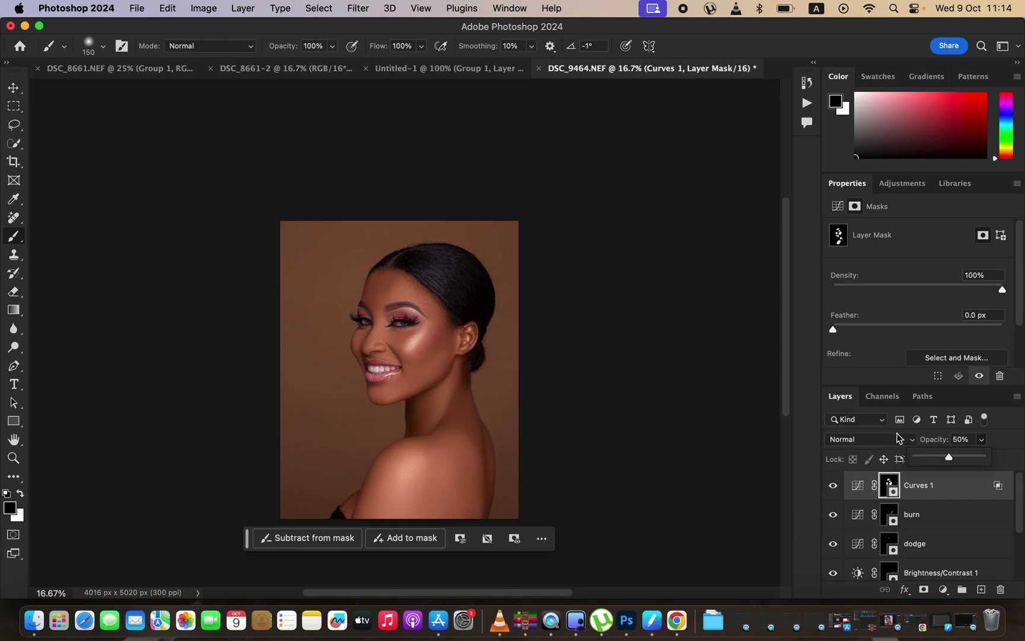
key(super+plus)
key(super+plus)
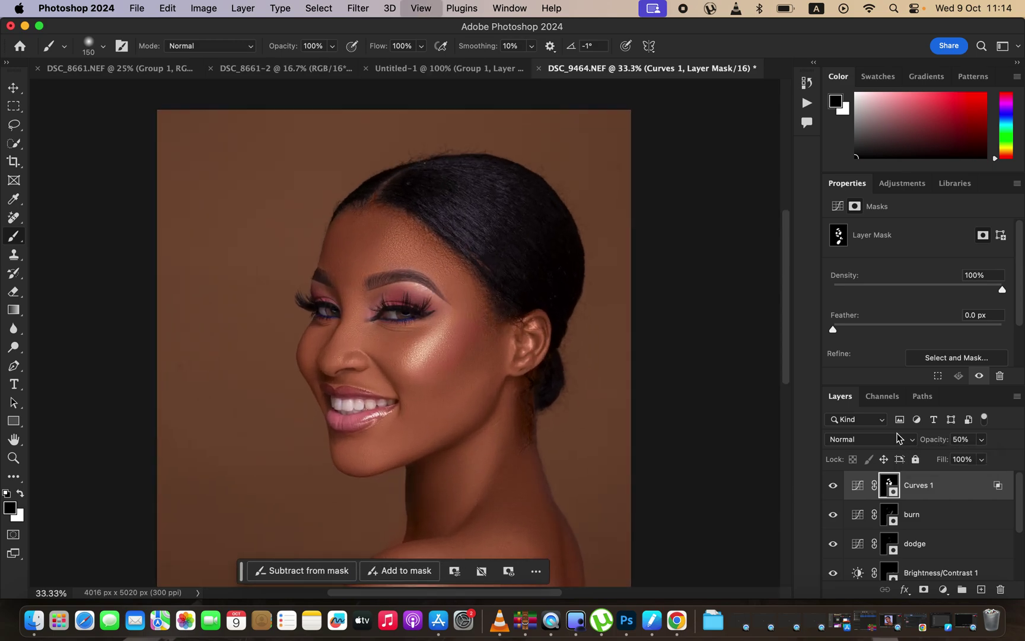
key(super+minus)
key(super+minus)
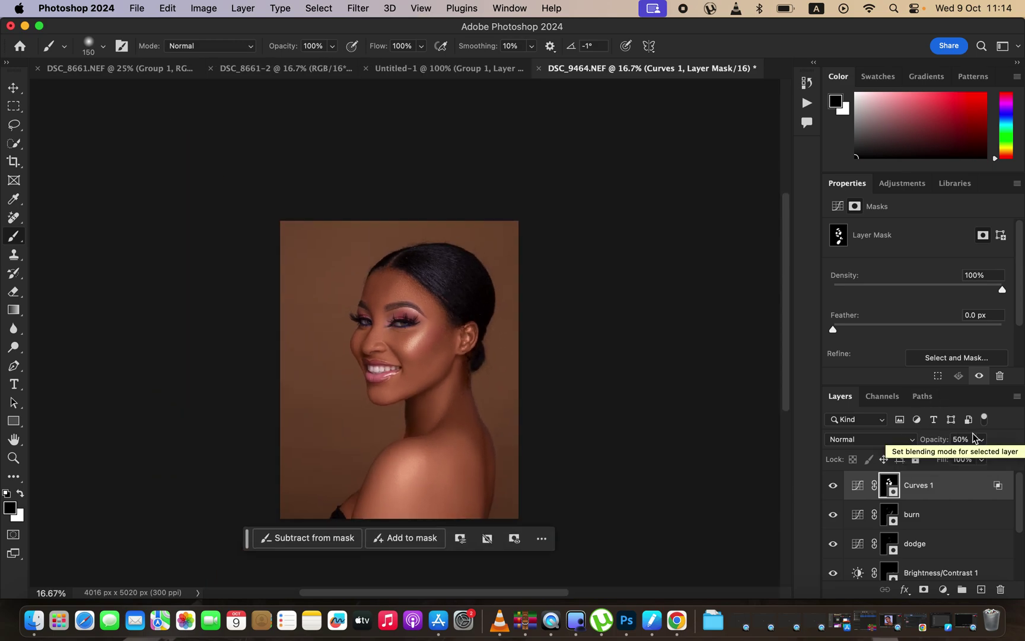
- Compare the edited portrait with the original background, and with the FS 16 BIT group shown and hidden
scroll(1020, 520, down, 5)
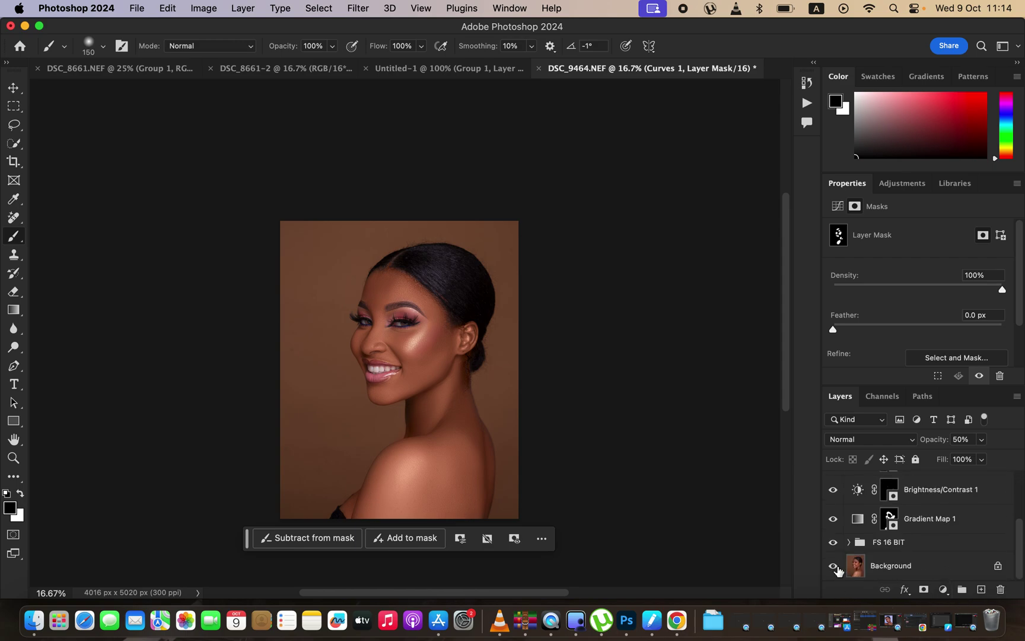
alt+click(833, 566)
alt+click(834, 567)
click(834, 543)
click(835, 546)
click(836, 546)
click(836, 547)
click(836, 547)
click(836, 547)
click(836, 547)
click(835, 545)
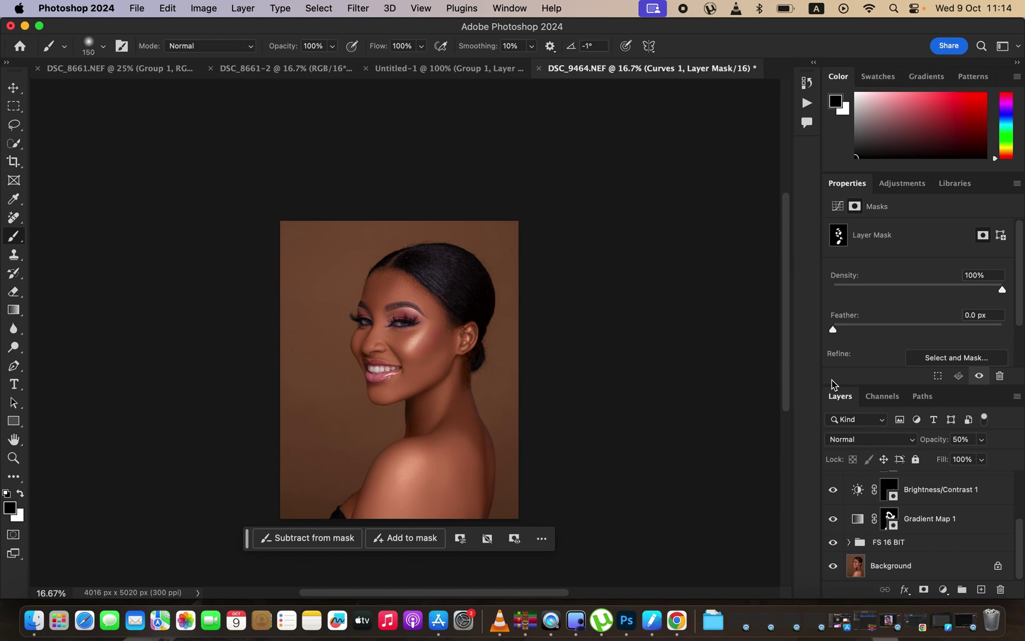
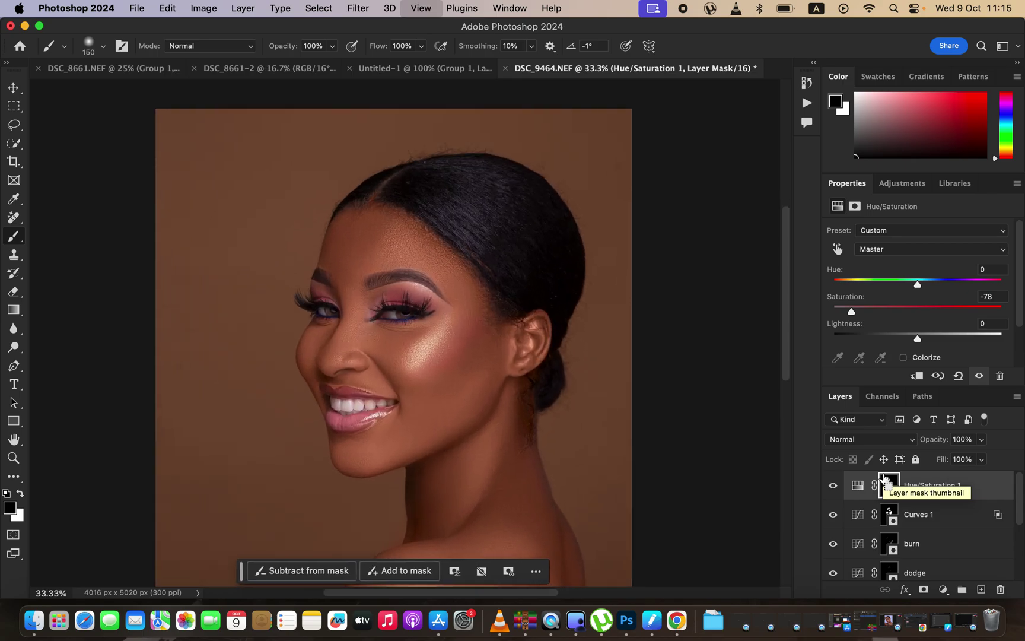
- Desaturate the whites of both eyes and the teeth by painting white on the Hue/Saturation mask with a small brush
key(super+equal)
key(super+equal)
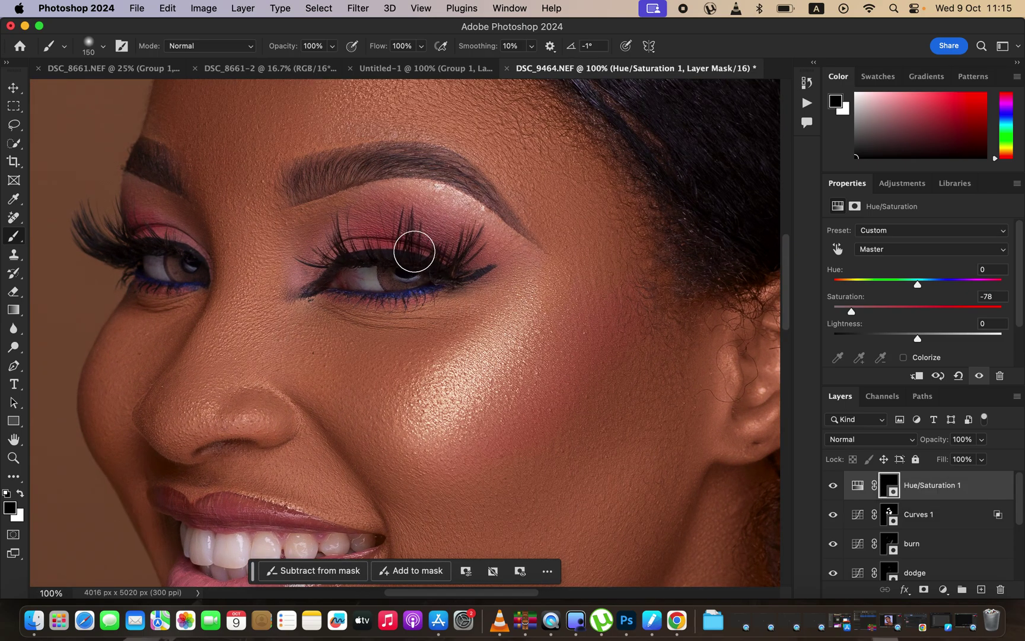
click(20, 493)
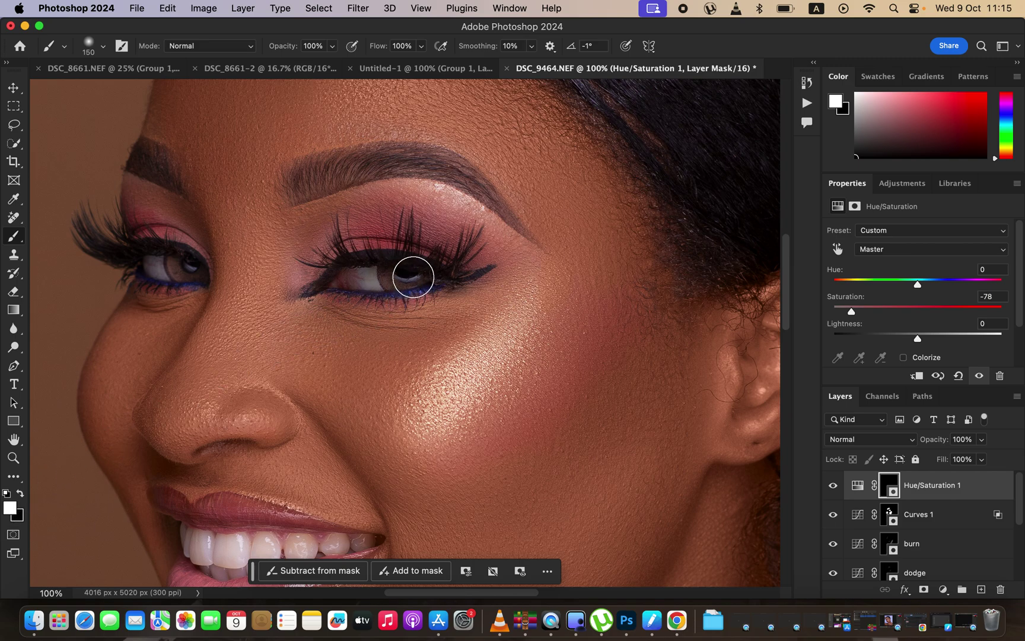
key(bracketleft)
key(bracketleft)
key(bracketleft)
key(bracketleft)
key(bracketleft)
drag(364, 274, 389, 275)
drag(150, 258, 166, 271)
drag(454, 382, 463, 153)
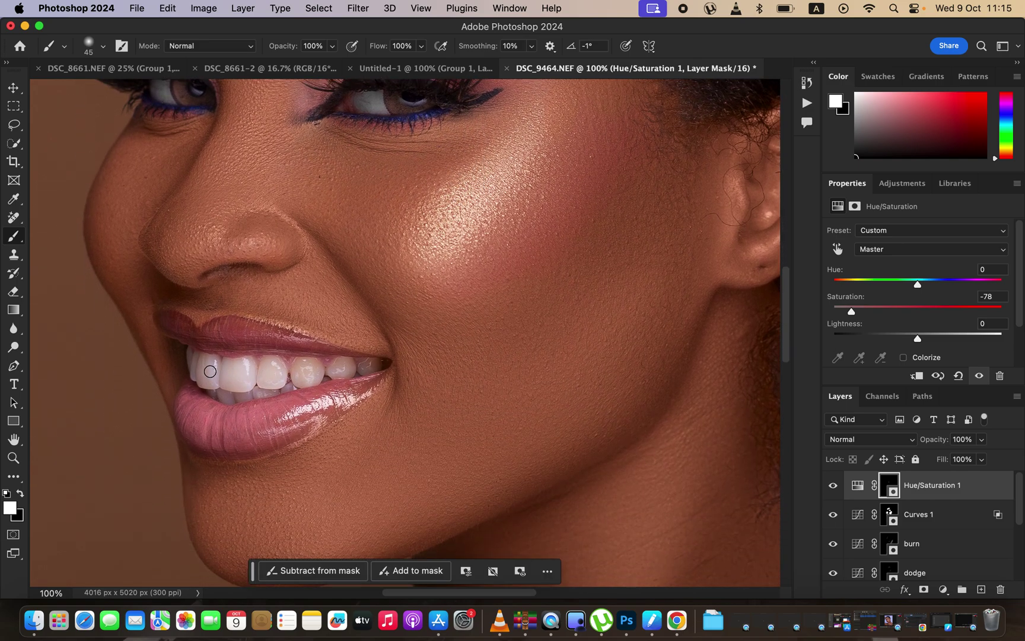
mouse_move(200, 371)
mouse_down()
mouse_move(229, 373)
mouse_move(221, 371)
mouse_move(232, 385)
mouse_move(246, 381)
mouse_move(239, 363)
mouse_move(248, 379)
mouse_move(269, 367)
mouse_move(279, 375)
mouse_move(262, 364)
mouse_move(261, 376)
mouse_move(274, 378)
mouse_move(281, 366)
mouse_move(278, 379)
mouse_move(321, 366)
mouse_move(309, 361)
mouse_move(312, 378)
mouse_move(369, 364)
mouse_move(272, 391)
mouse_move(202, 382)
mouse_move(232, 395)
mouse_move(251, 387)
mouse_move(233, 368)
mouse_move(189, 359)
mouse_move(200, 378)
mouse_move(204, 360)
mouse_move(231, 359)
mouse_move(317, 380)
mouse_move(374, 364)
mouse_up()
- Set the Hue/Saturation layer's opacity to 76%
key(super+minus)
key(super+minus)
key(super+minus)
key(super+minus)
key(super+minus)
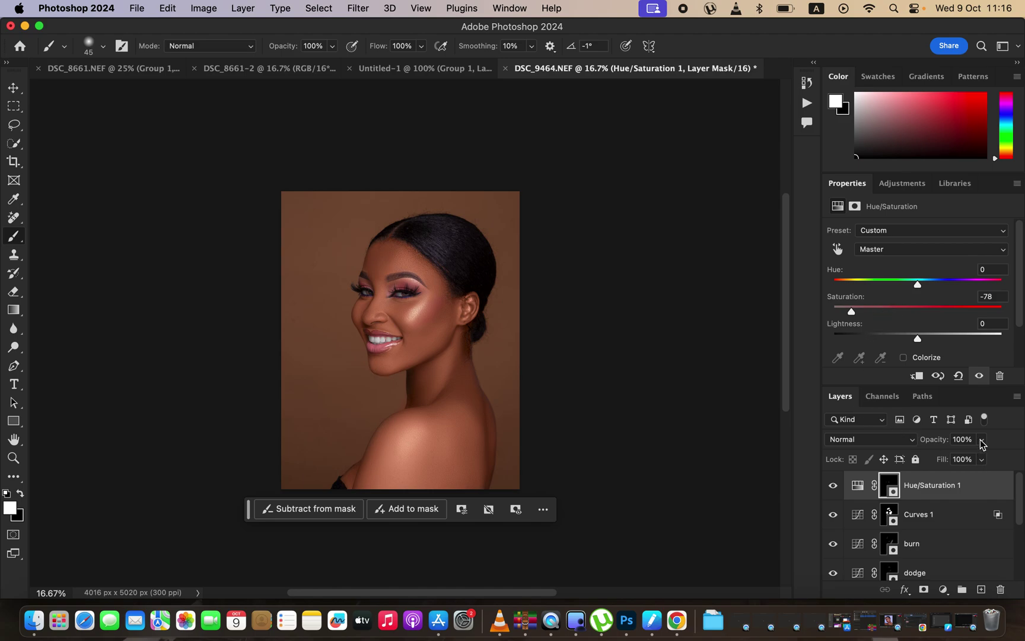
drag(981, 442, 967, 460)
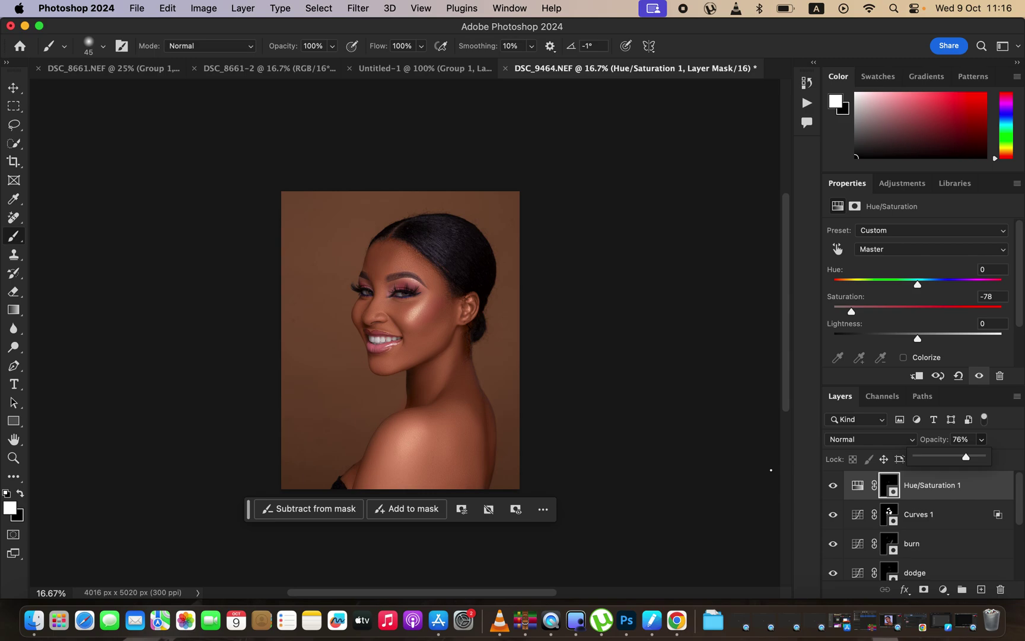